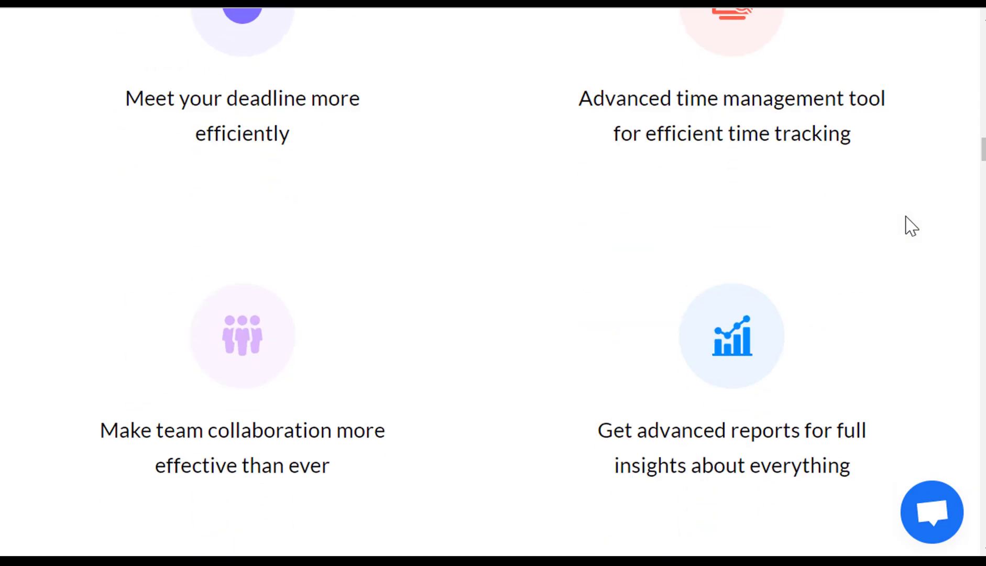
# Step: Scroll through the WP Project Manager landing page's feature overview
pyautogui.scroll(-20, 911, 226)
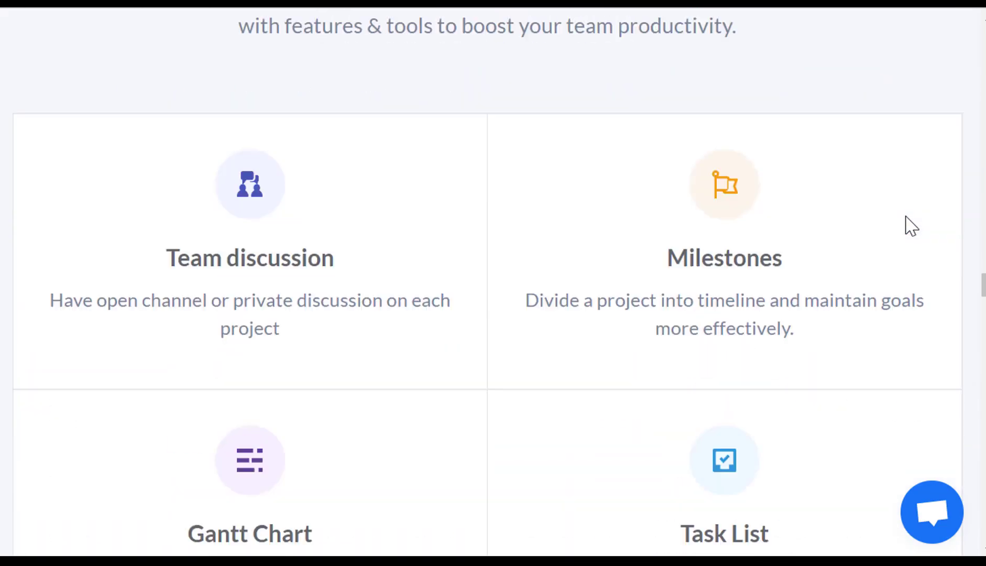
pyautogui.scroll(-15, 911, 227)
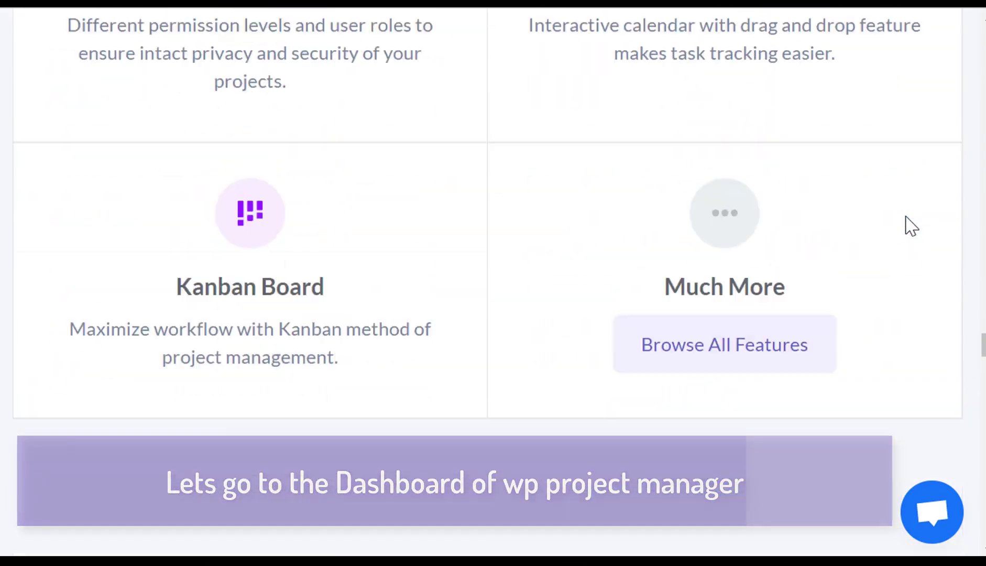
pyautogui.scroll(-10, 905, 225)
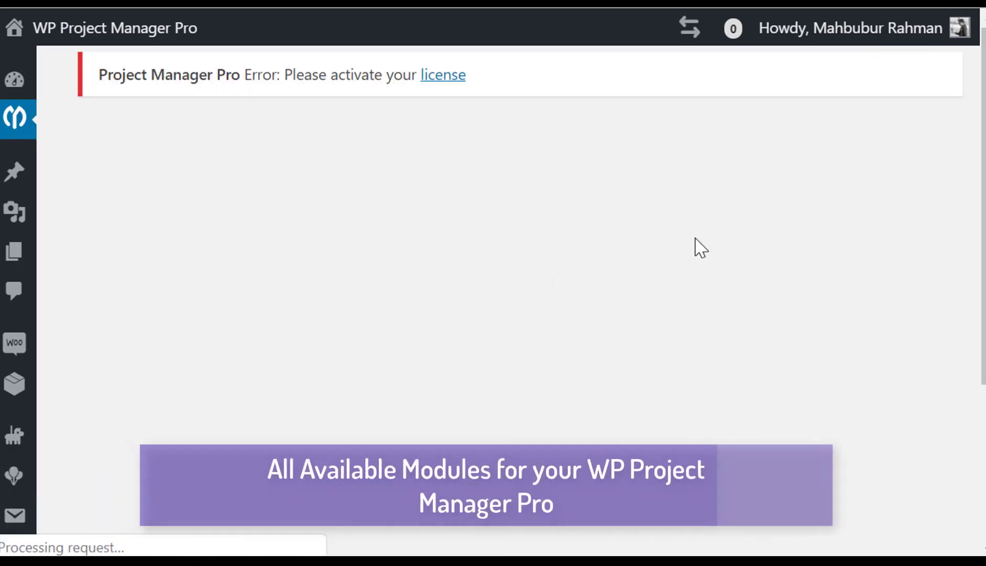
# Step: Scroll down and back up through the Modules page's list of available modules
pyautogui.scroll(-10, 508, 298)
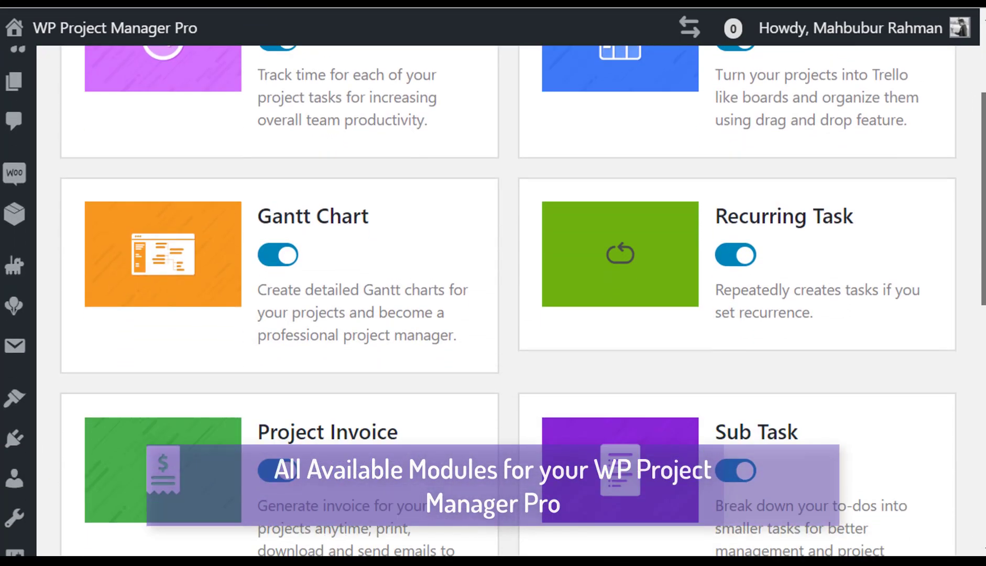
pyautogui.scroll(-5, 508, 298)
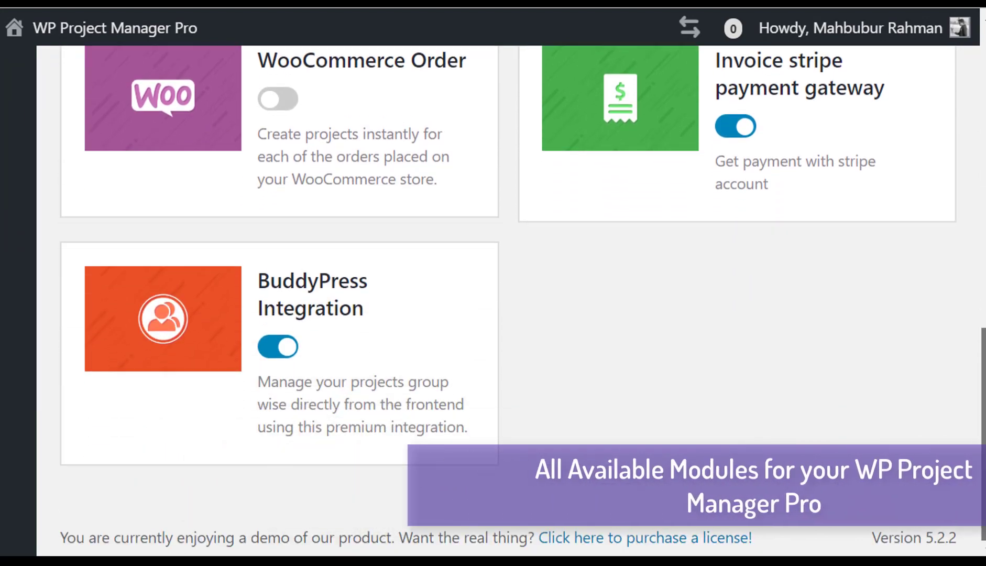
pyautogui.scroll(10, 508, 298)
pyautogui.scroll(5, 508, 298)
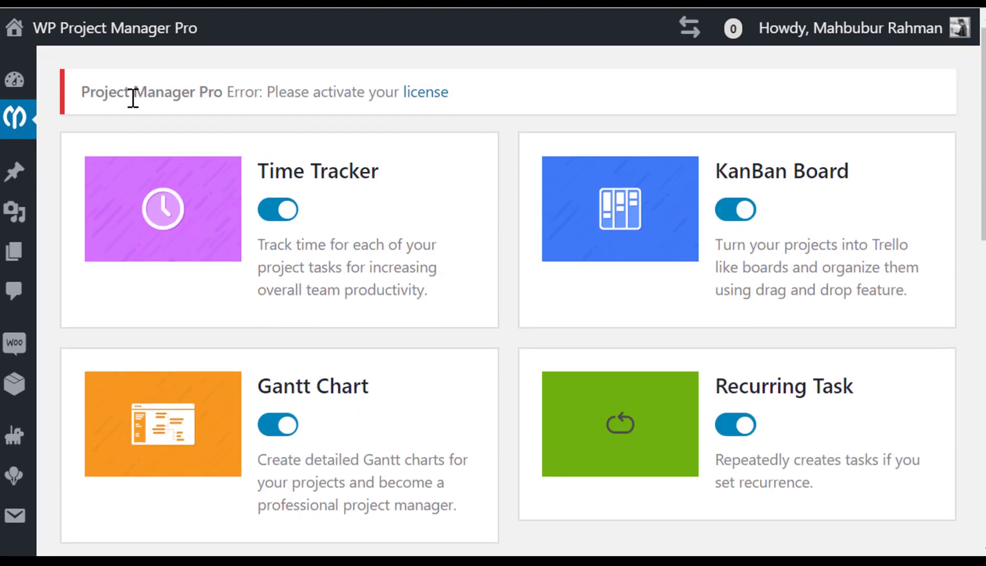
# Step: Open General Settings and uncheck Author under Project Creation Capability
pyautogui.moveTo(81, 273)
pyautogui.click(78, 423)
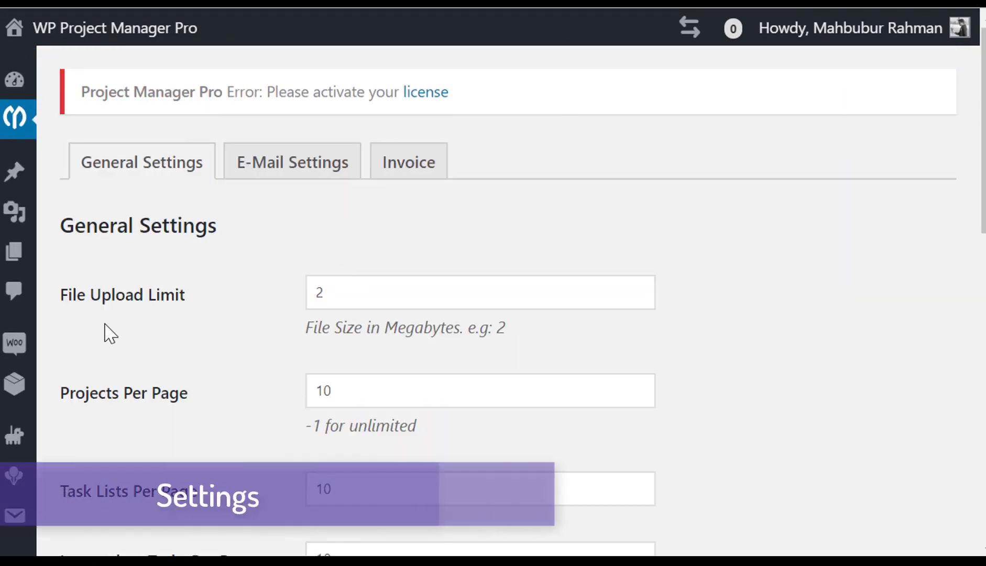
pyautogui.scroll(-10, 110, 333)
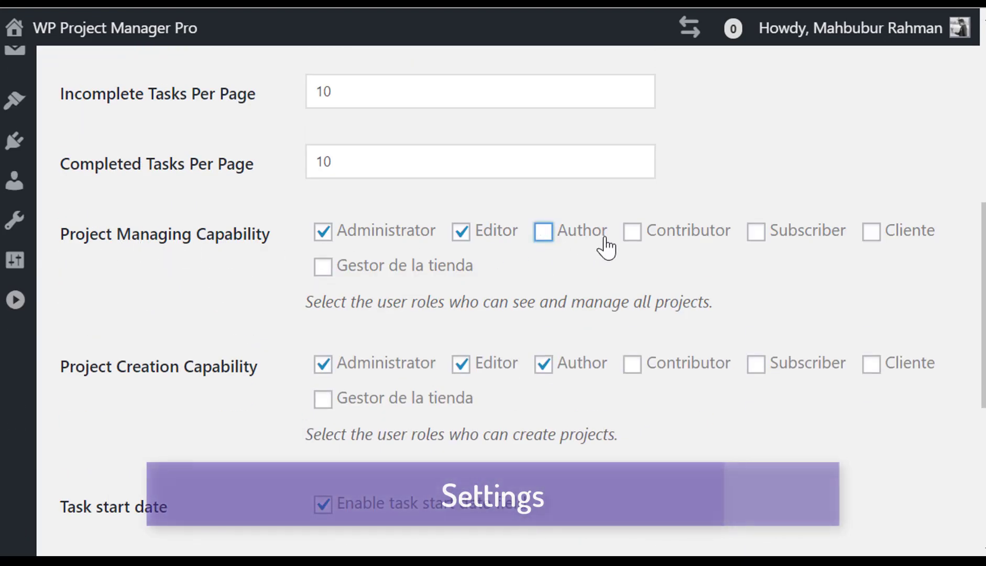
pyautogui.click(542, 376)
pyautogui.scroll(-7, 502, 359)
pyautogui.scroll(5, 506, 363)
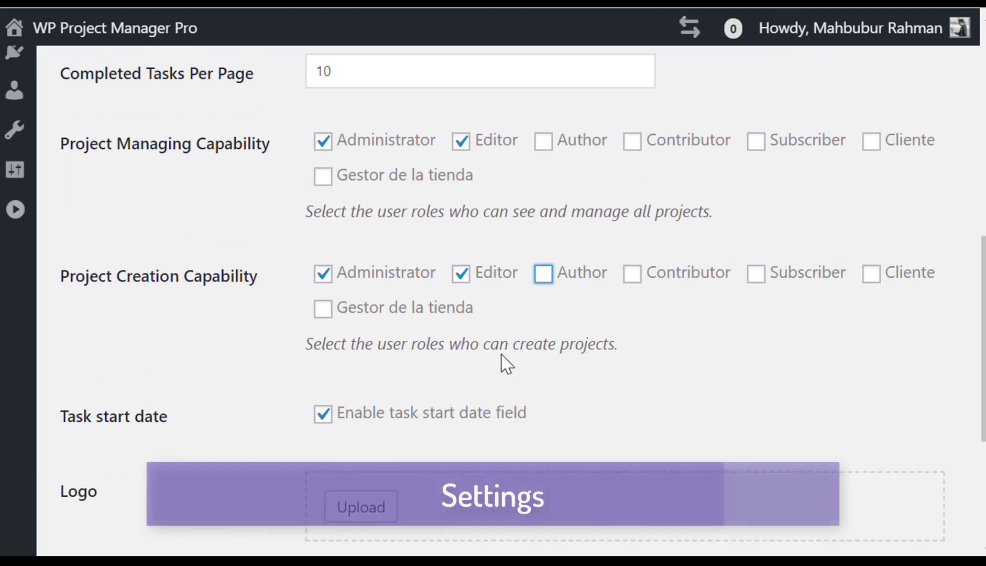
pyautogui.scroll(10, 503, 362)
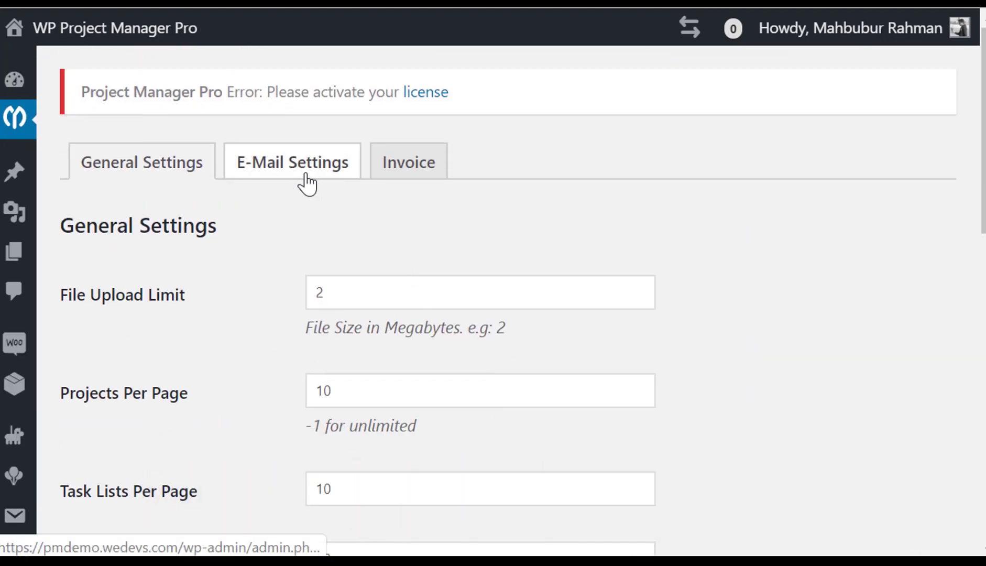
# Step: Look through the E-Mail Settings tab
pyautogui.click(306, 176)
pyautogui.scroll(-2, 335, 243)
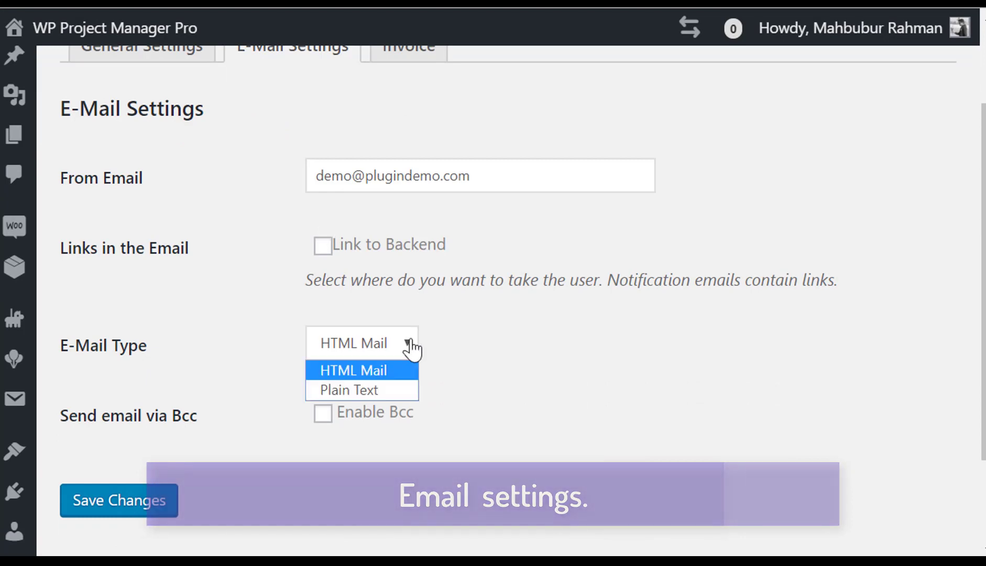
pyautogui.scroll(2, 306, 319)
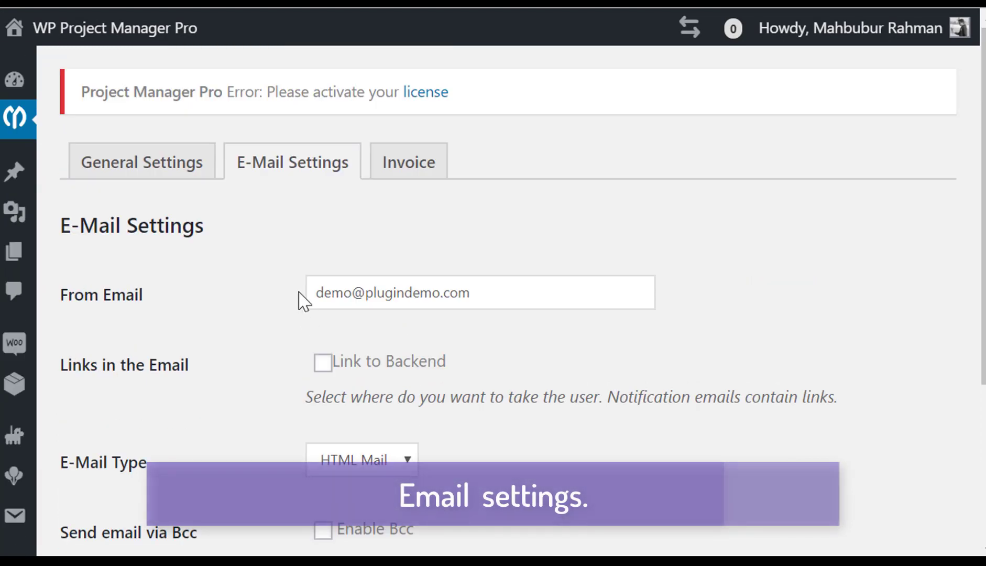
# Step: Browse the Invoice settings, then go to the Tools page with the Trello import
pyautogui.click(407, 184)
pyautogui.scroll(-6, 398, 263)
pyautogui.scroll(-15, 401, 267)
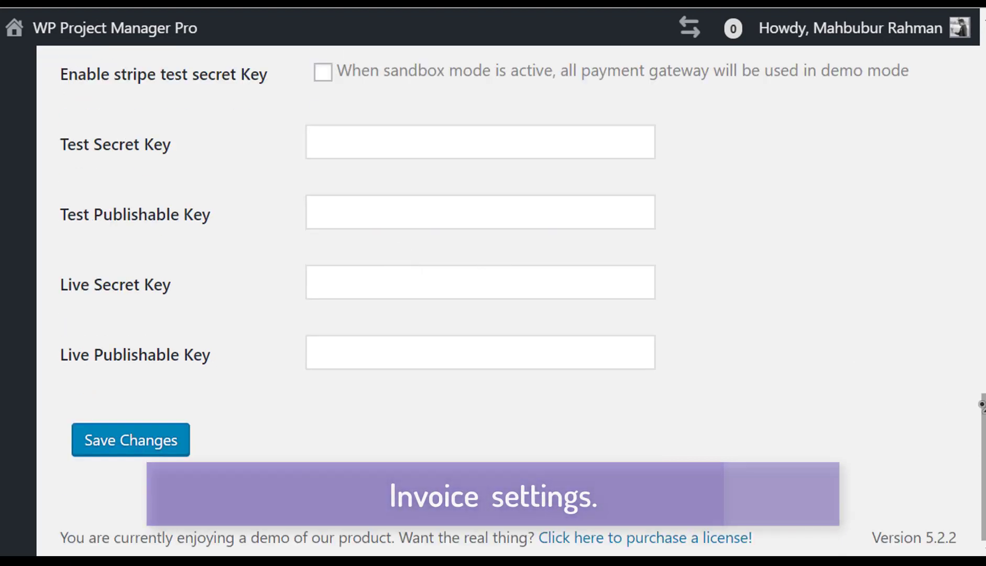
pyautogui.scroll(20, 961, 222)
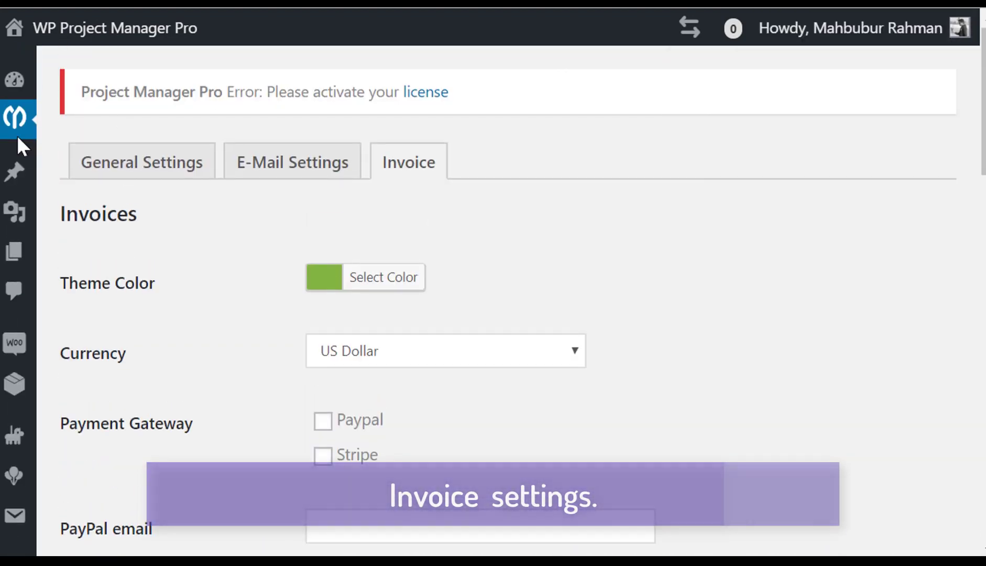
pyautogui.moveTo(53, 247)
pyautogui.click(68, 455)
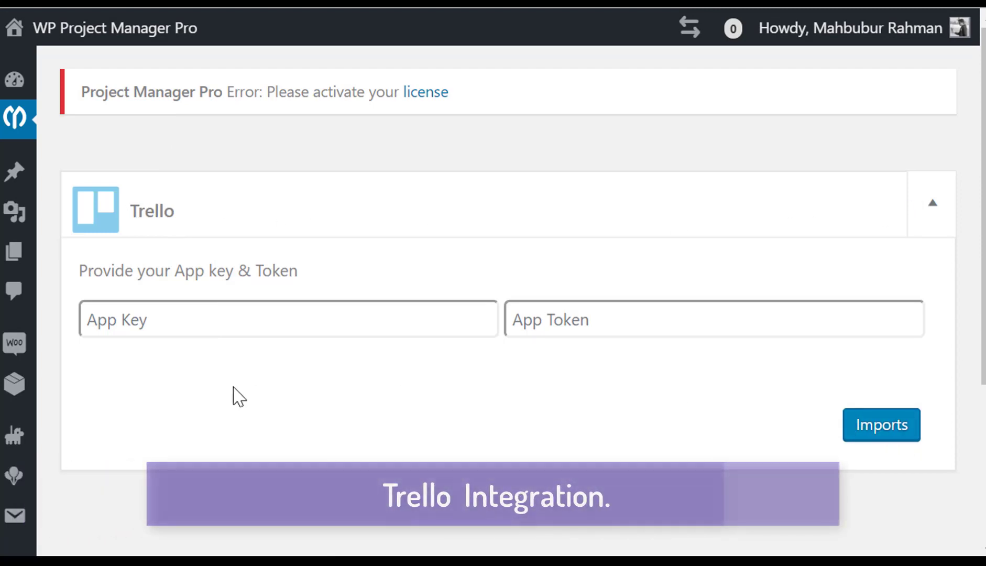
# Step: Open the Projects dashboard and switch it to List View
pyautogui.moveTo(21, 121)
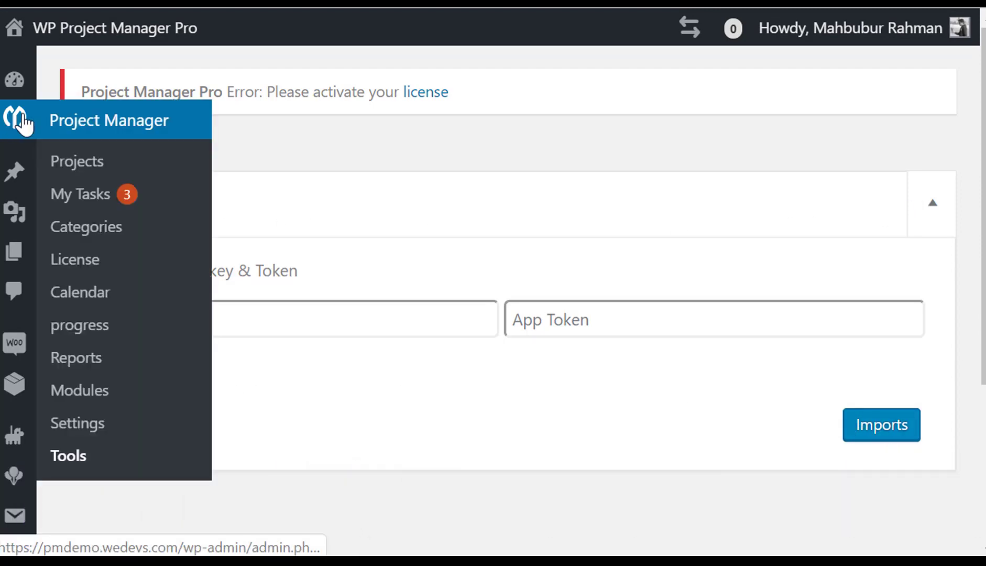
pyautogui.click(93, 168)
pyautogui.scroll(-4, 488, 220)
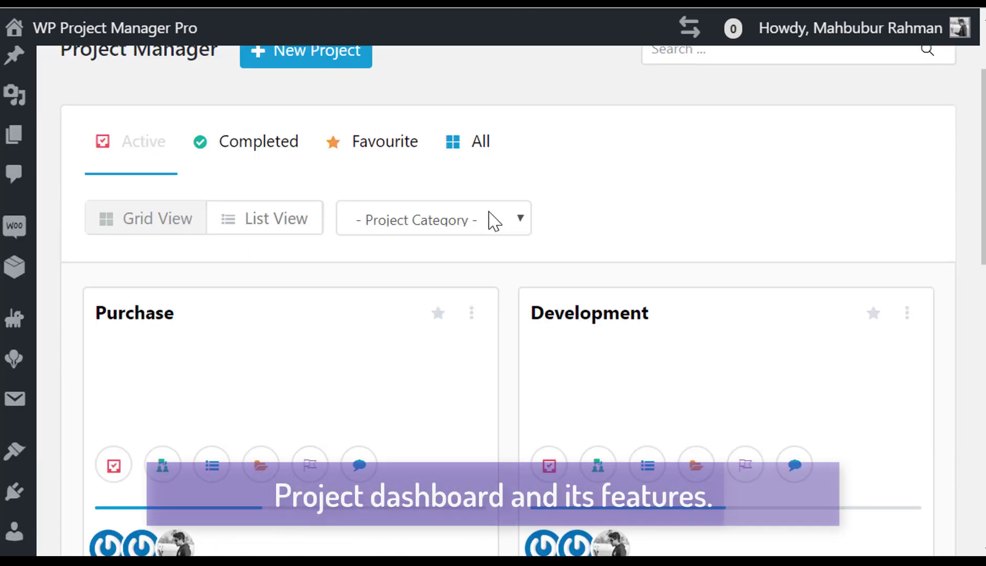
pyautogui.scroll(-9, 488, 220)
pyautogui.scroll(12, 488, 220)
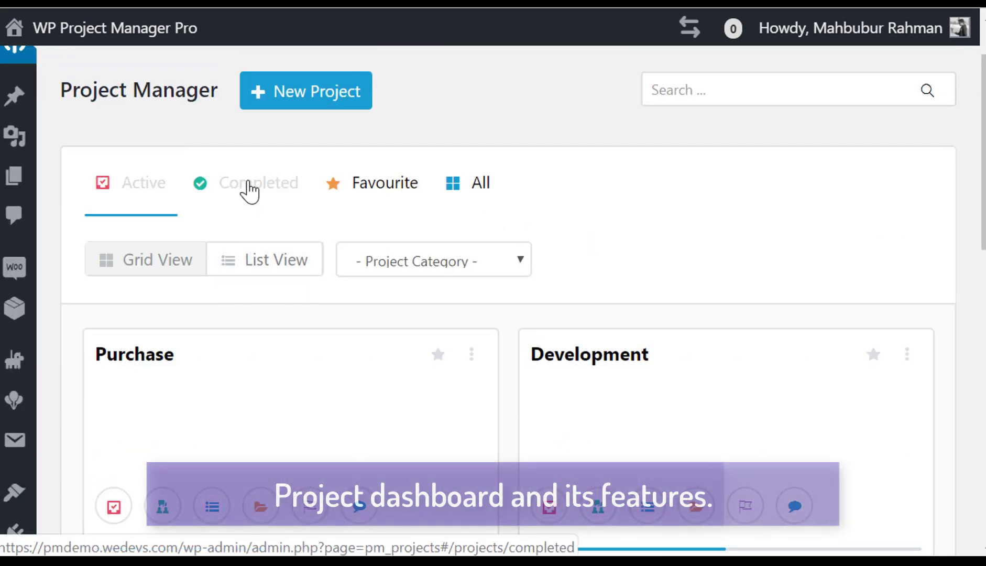
pyautogui.click(254, 257)
# Step: Filter projects by category, first Business Development, then Advertisement
pyautogui.scroll(-8, 259, 258)
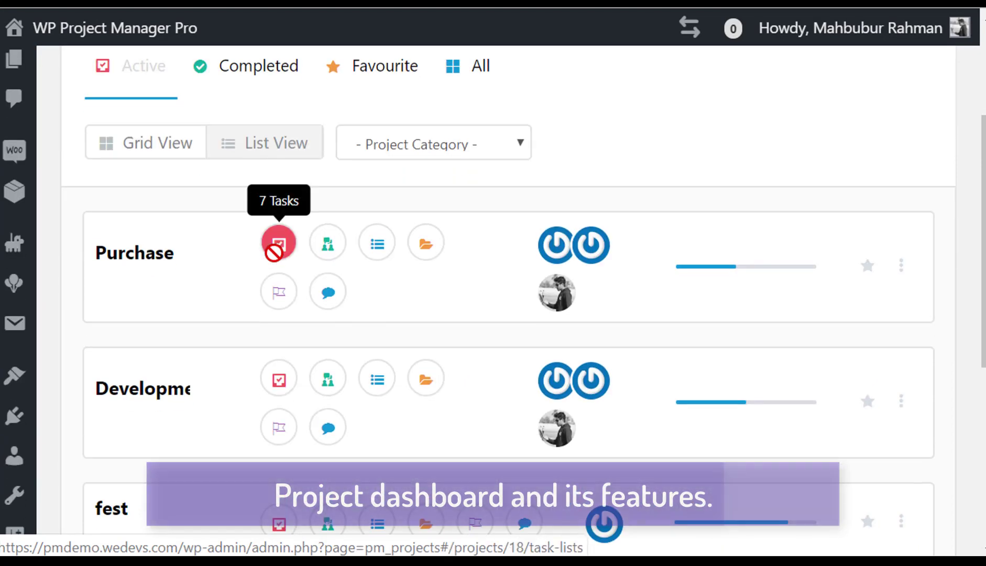
pyautogui.scroll(8, 279, 267)
pyautogui.click(528, 237)
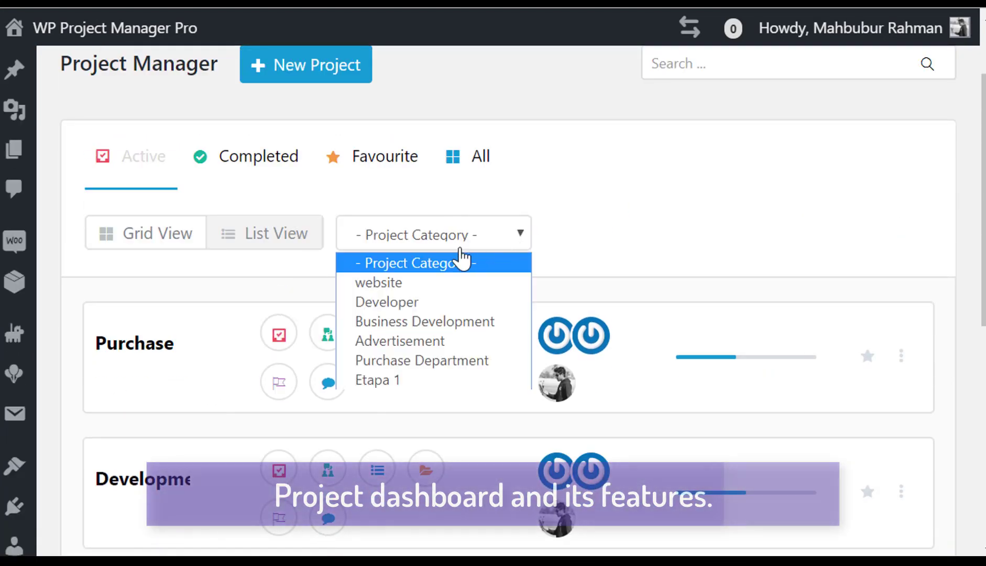
pyautogui.click(434, 321)
pyautogui.click(526, 241)
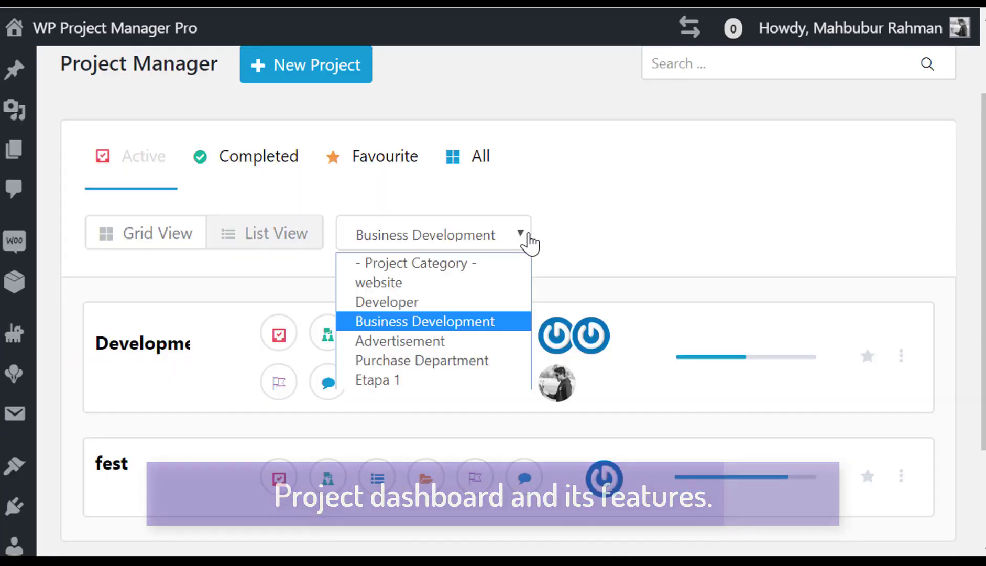
pyautogui.click(447, 342)
pyautogui.scroll(2, 506, 195)
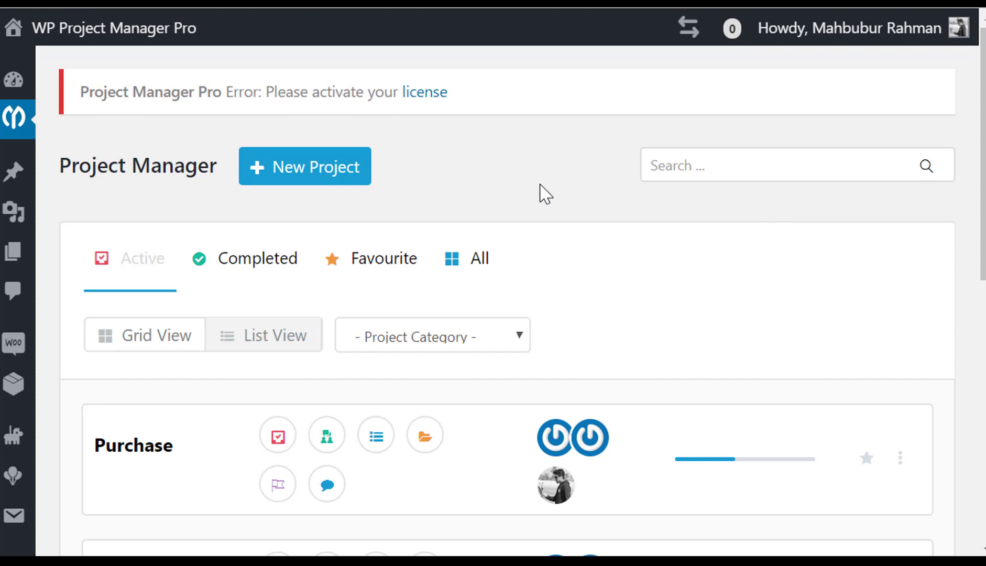
# Step: Start a new project named Developers and set its category to Developer
pyautogui.click(335, 168)
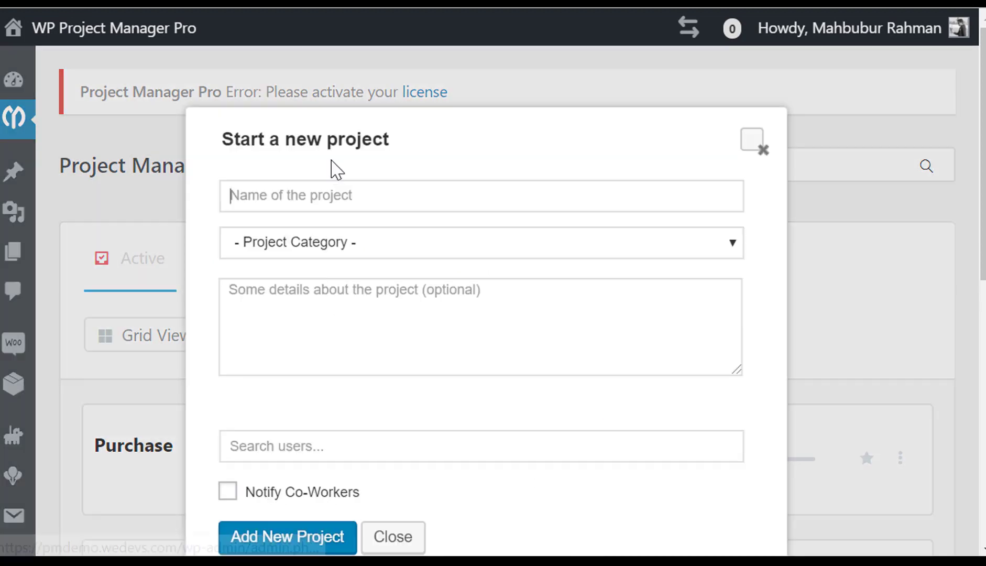
pyautogui.click(320, 195)
pyautogui.write('Deve')
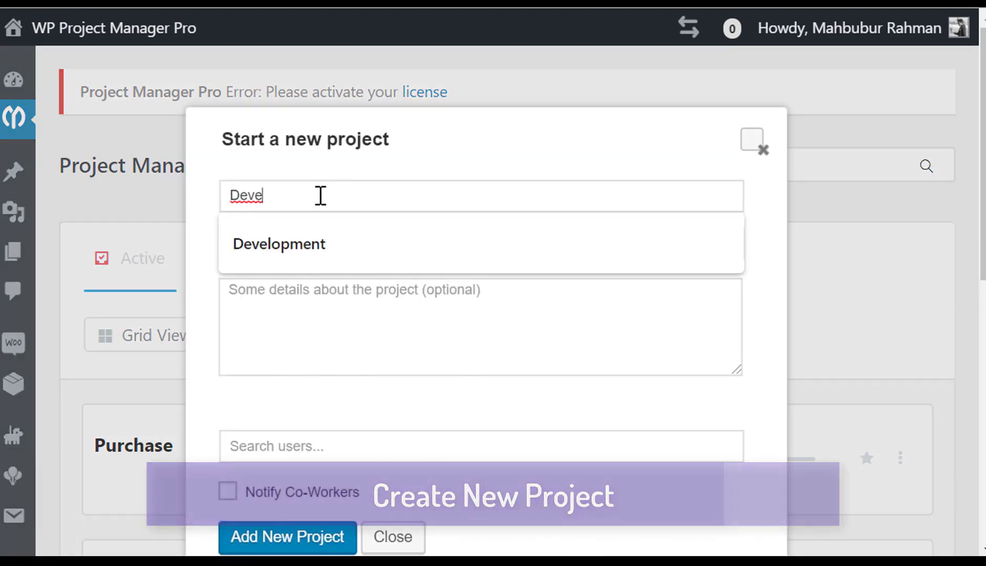
pyautogui.write('lopers')
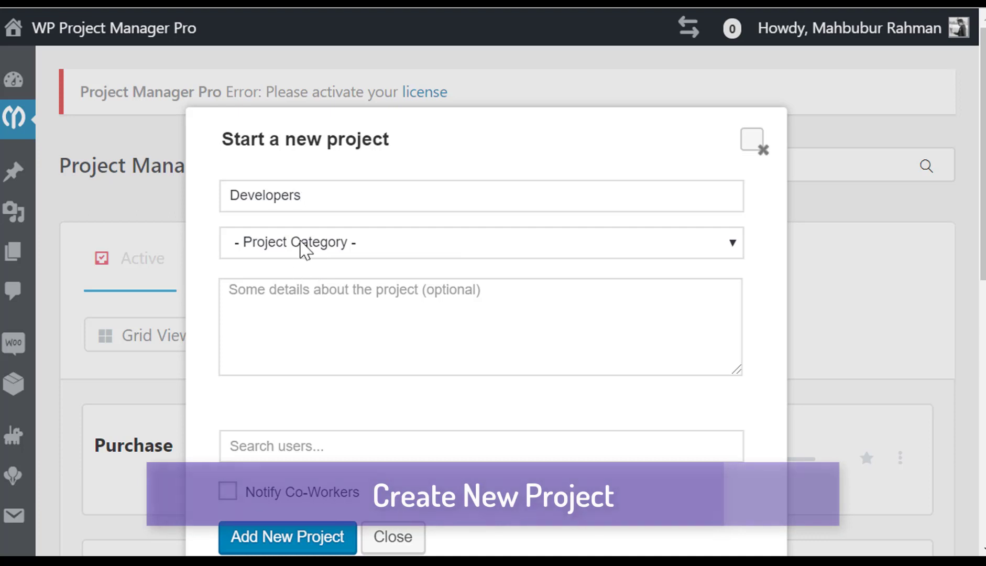
pyautogui.click(304, 250)
pyautogui.click(306, 301)
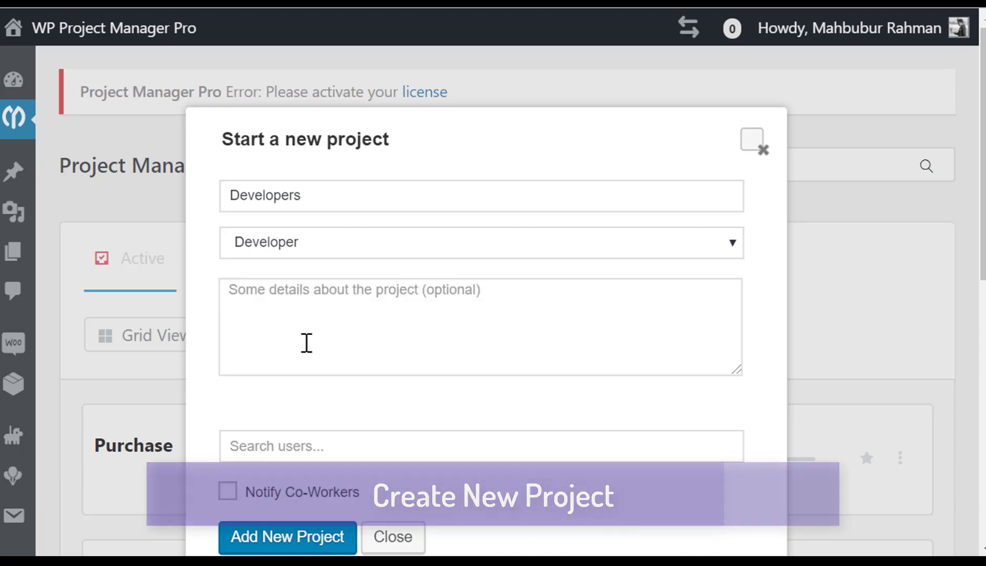
pyautogui.click(243, 450)
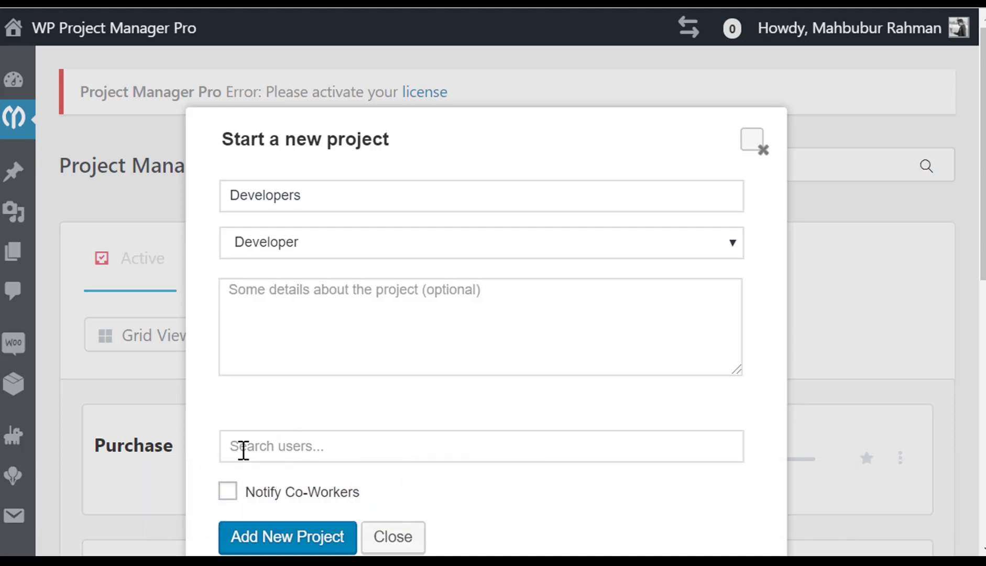
# Step: Search users for 'r' and add the found user to the project team
pyautogui.write('r')
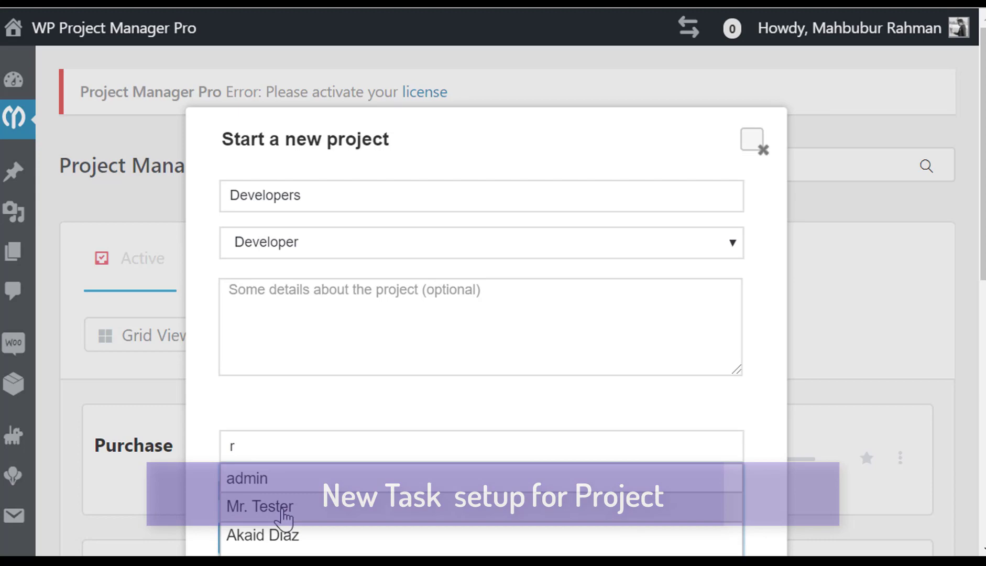
pyautogui.scroll(-2, 280, 516)
pyautogui.click(286, 530)
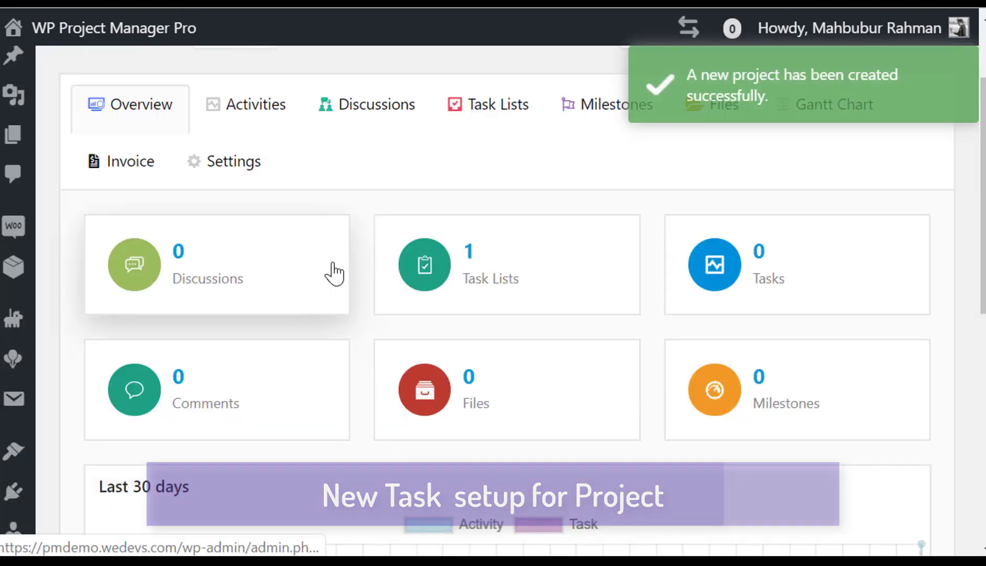
# Step: Create a task list named Development in the project's Task Lists
pyautogui.click(483, 125)
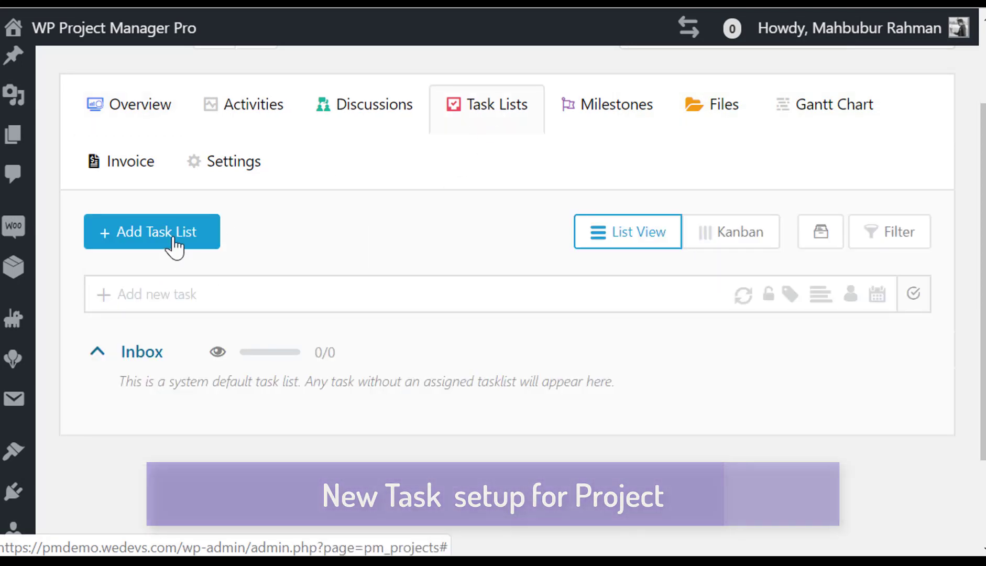
pyautogui.click(145, 243)
pyautogui.click(152, 285)
pyautogui.write('Development')
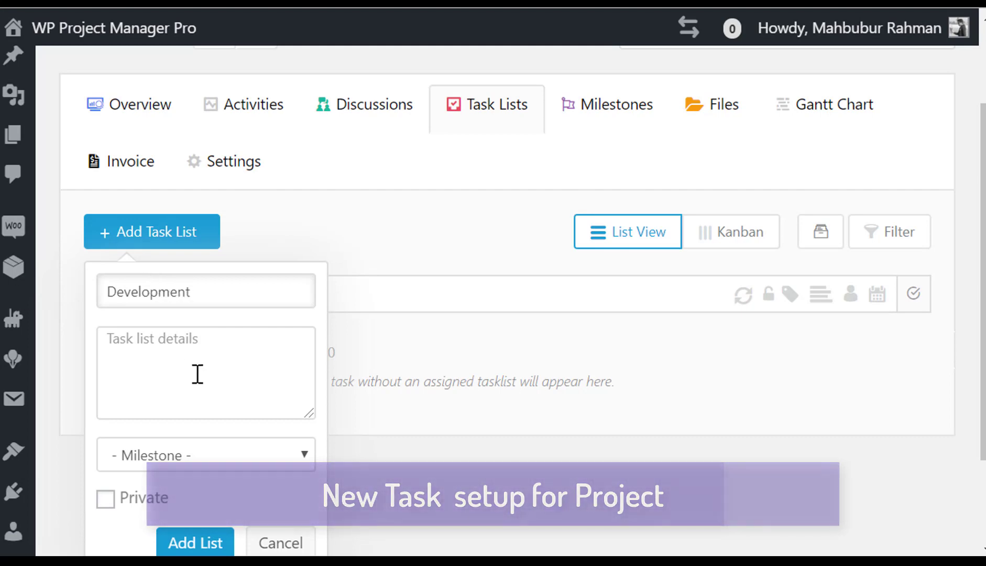
pyautogui.scroll(-2, 236, 361)
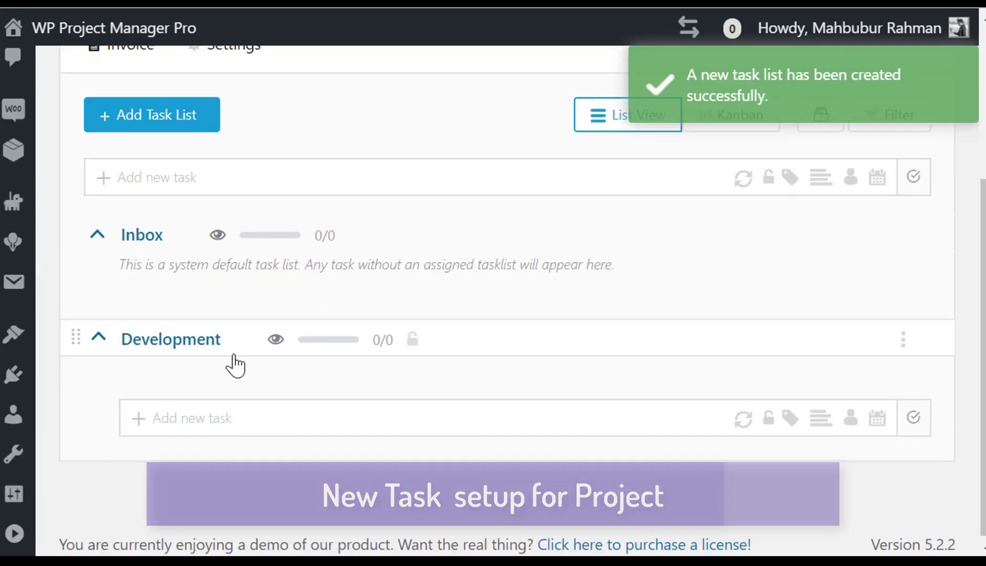
# Step: Add the task 'strategy builder' to the Development list
pyautogui.click(249, 420)
pyautogui.write('st')
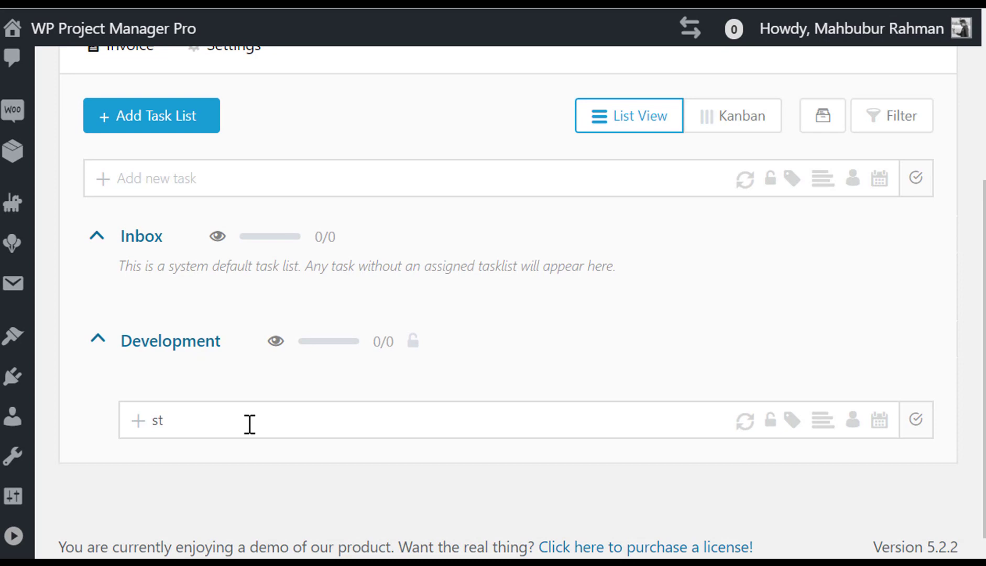
pyautogui.write('rategy builder')
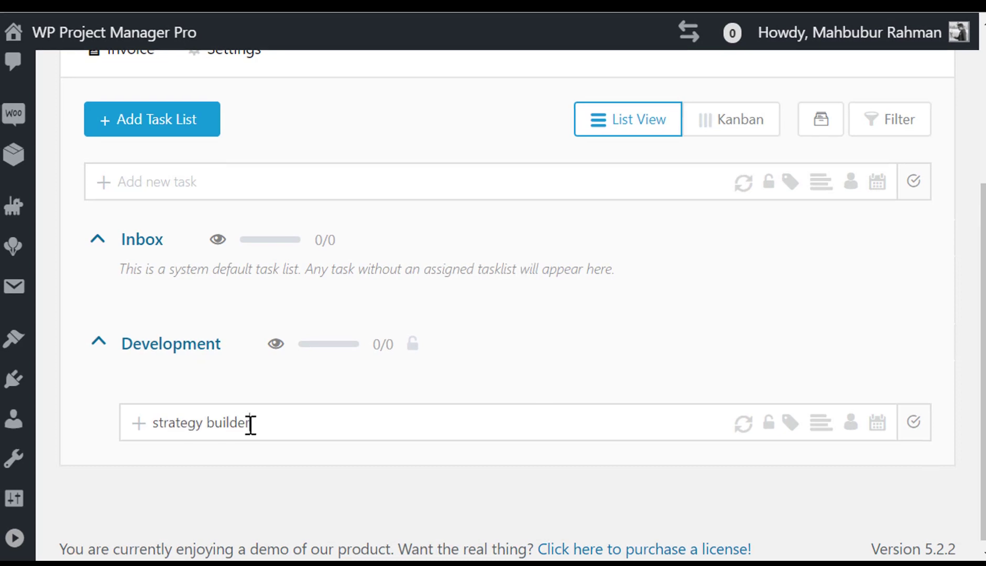
pyautogui.press('Return')
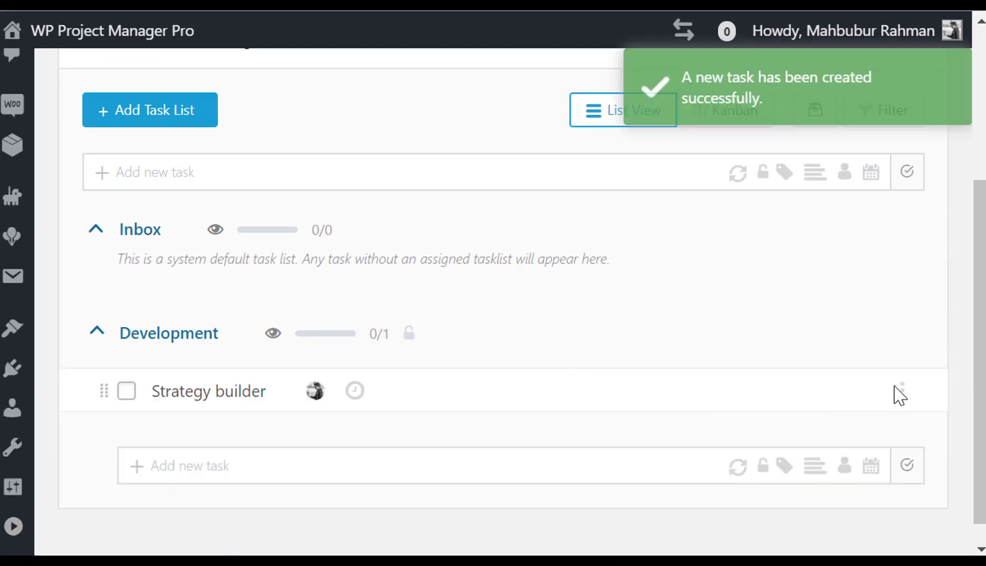
# Step: Make Strategy builder repeat Monthly, expiring After Occurrence at 06 occurrences
pyautogui.click(223, 396)
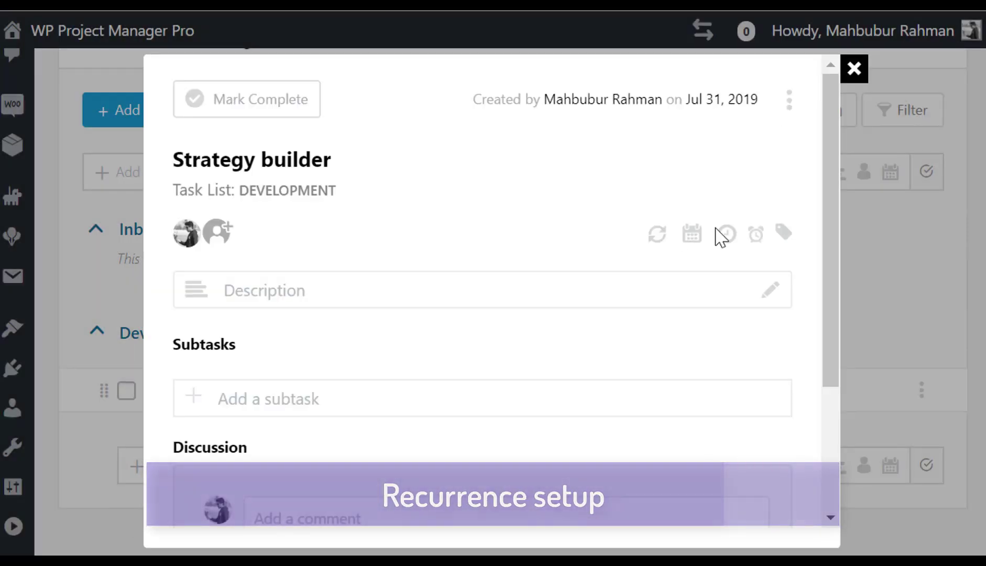
pyautogui.click(656, 233)
pyautogui.click(610, 312)
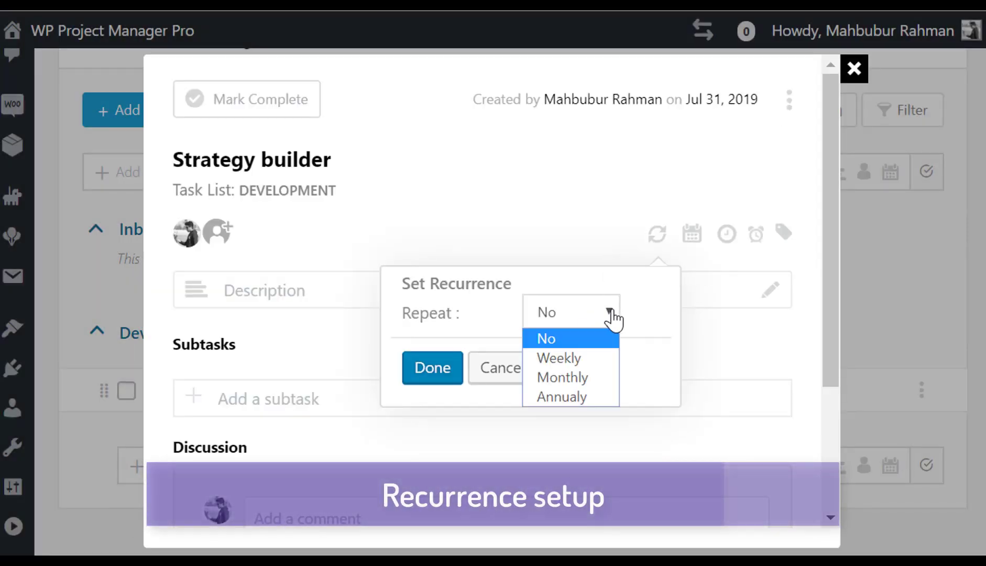
pyautogui.click(577, 379)
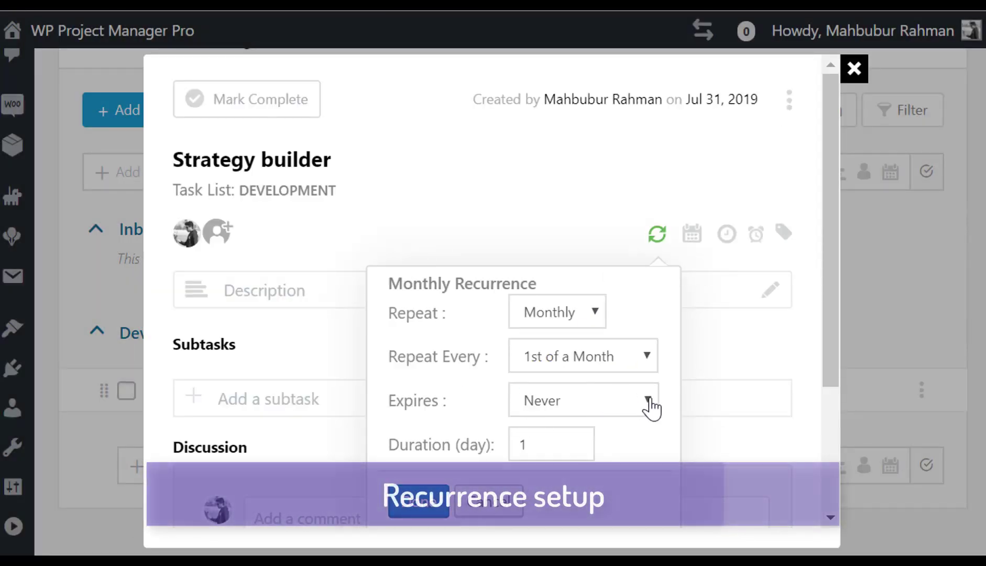
pyautogui.click(581, 465)
pyautogui.click(550, 441)
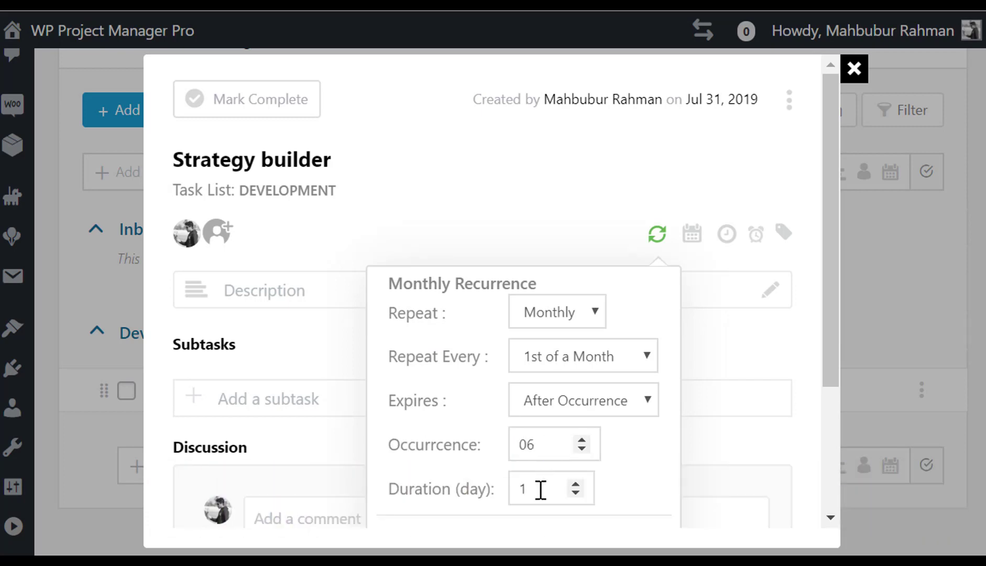
pyautogui.scroll(-3, 672, 361)
pyautogui.click(417, 427)
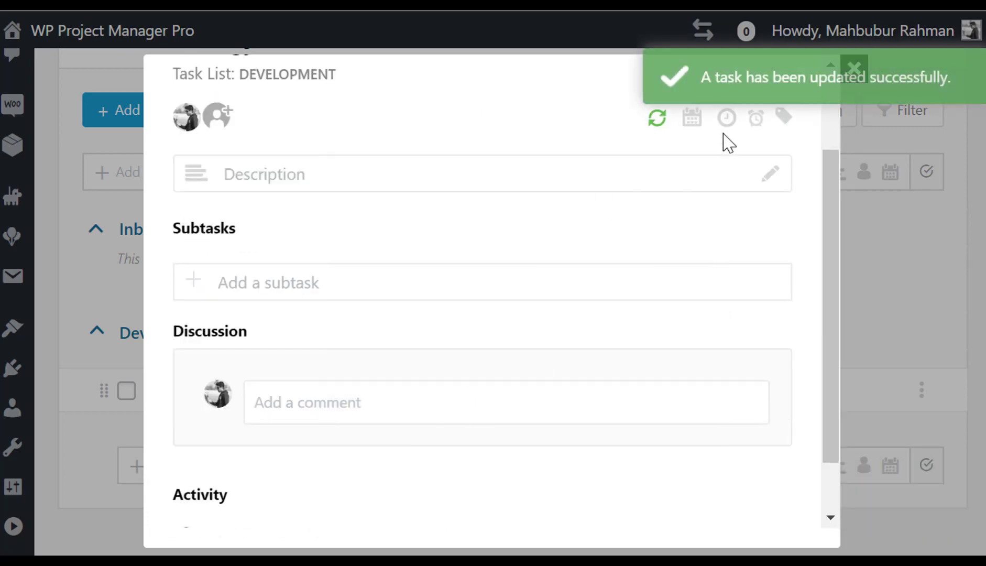
# Step: Start Strategy builder's timer and set the suggested estimated time
pyautogui.click(726, 233)
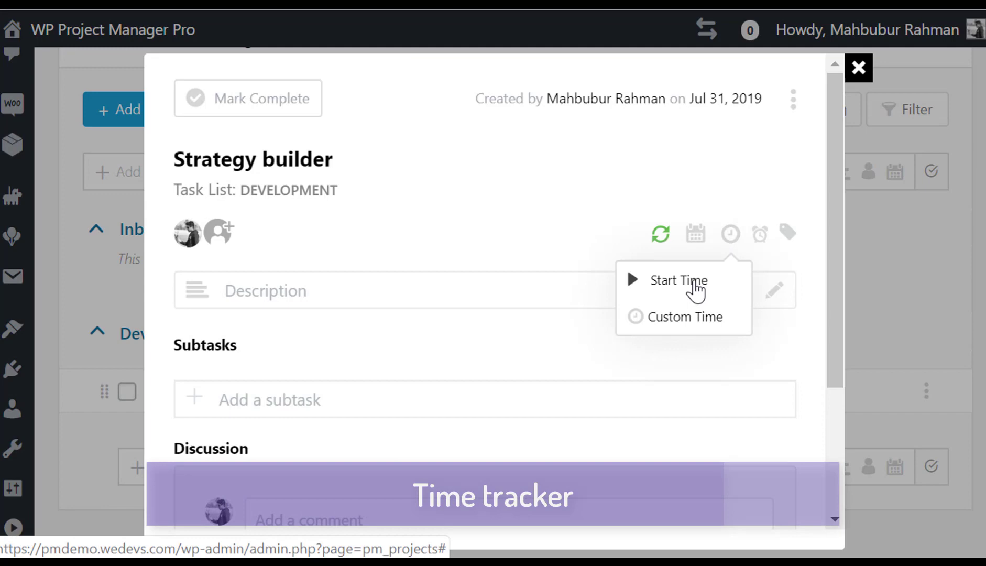
pyautogui.click(694, 283)
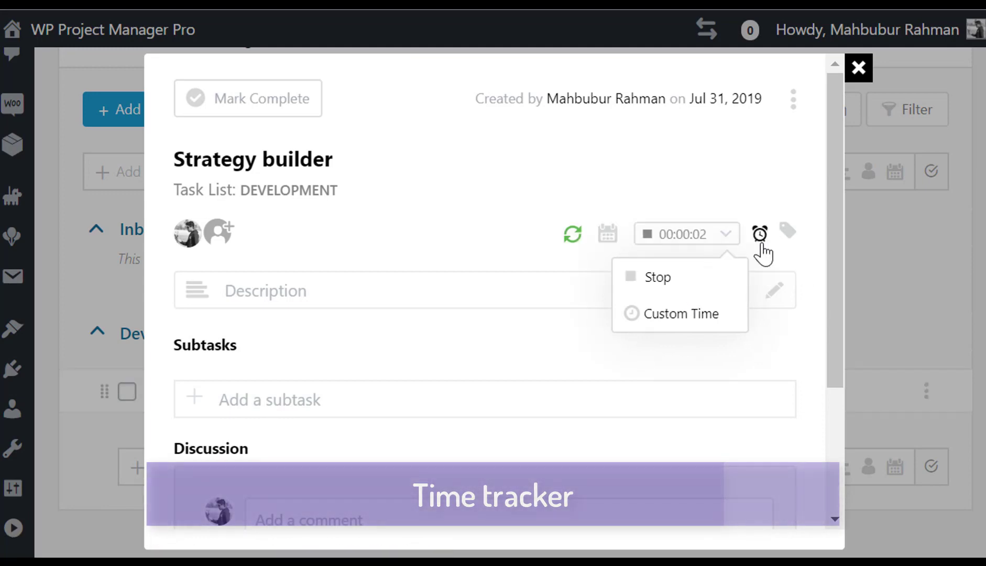
pyautogui.click(760, 234)
pyautogui.click(704, 303)
pyautogui.click(719, 351)
pyautogui.press('Return')
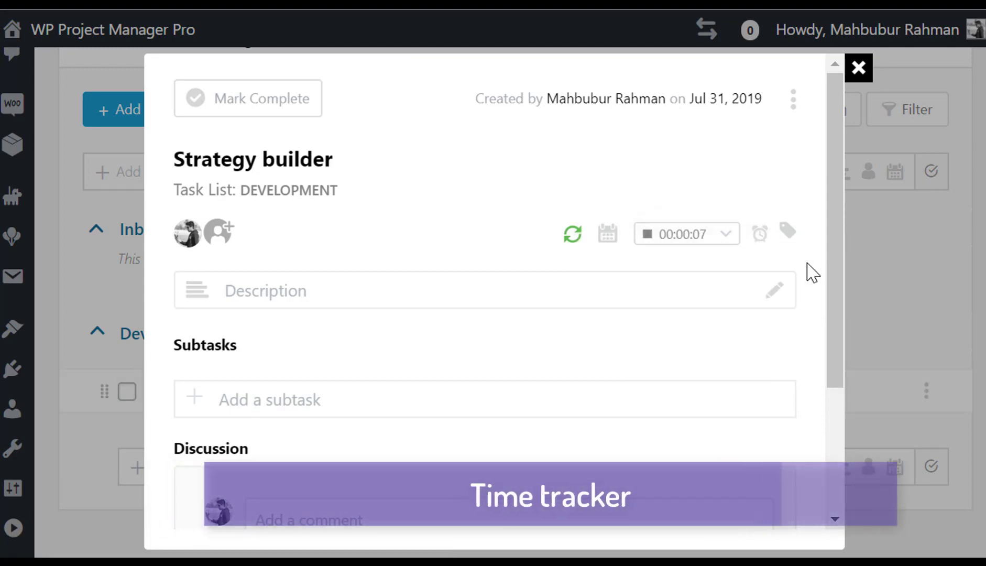
# Step: Close the task details and review the Developers project's task lists
pyautogui.click(858, 67)
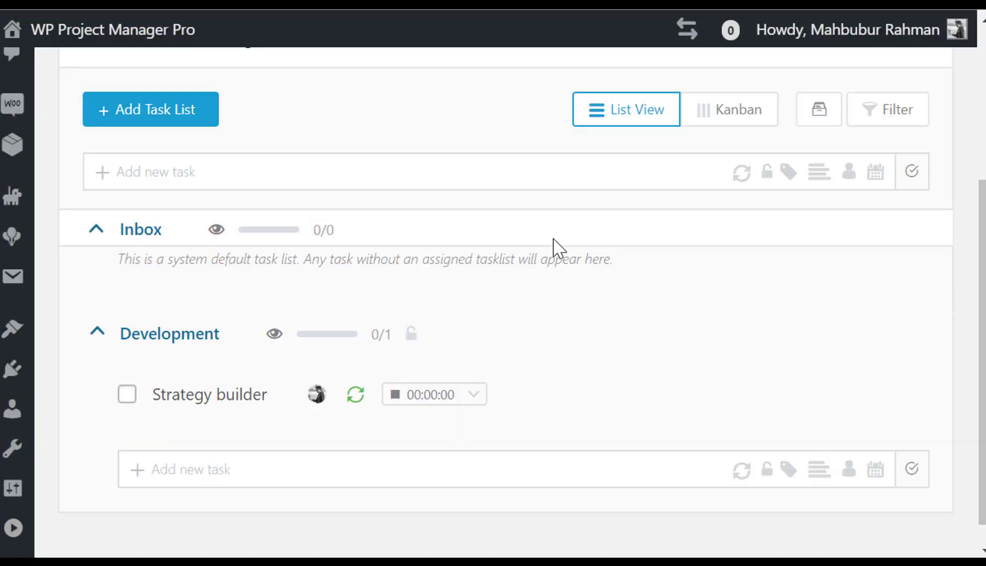
pyautogui.scroll(-1, 560, 288)
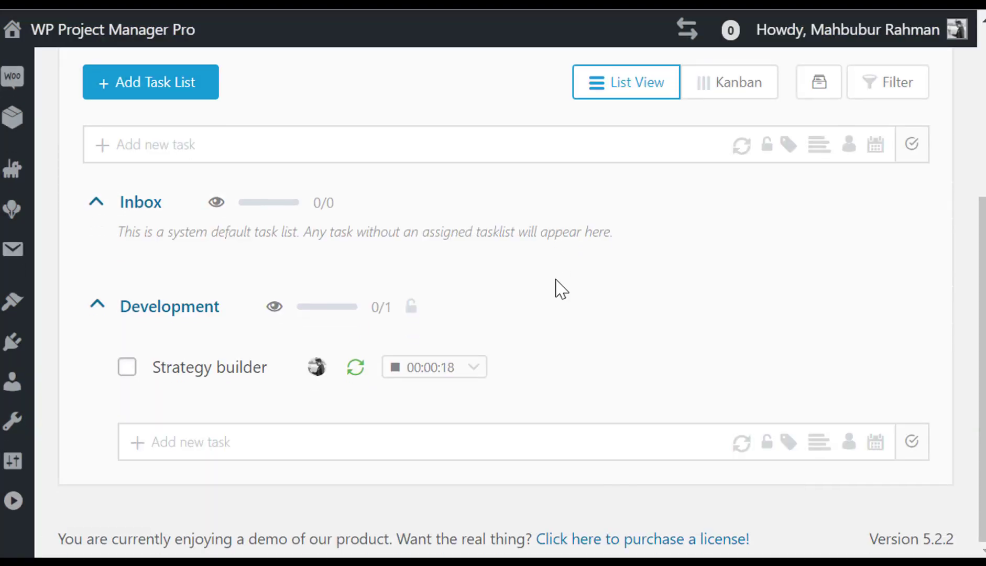
pyautogui.scroll(10, 557, 279)
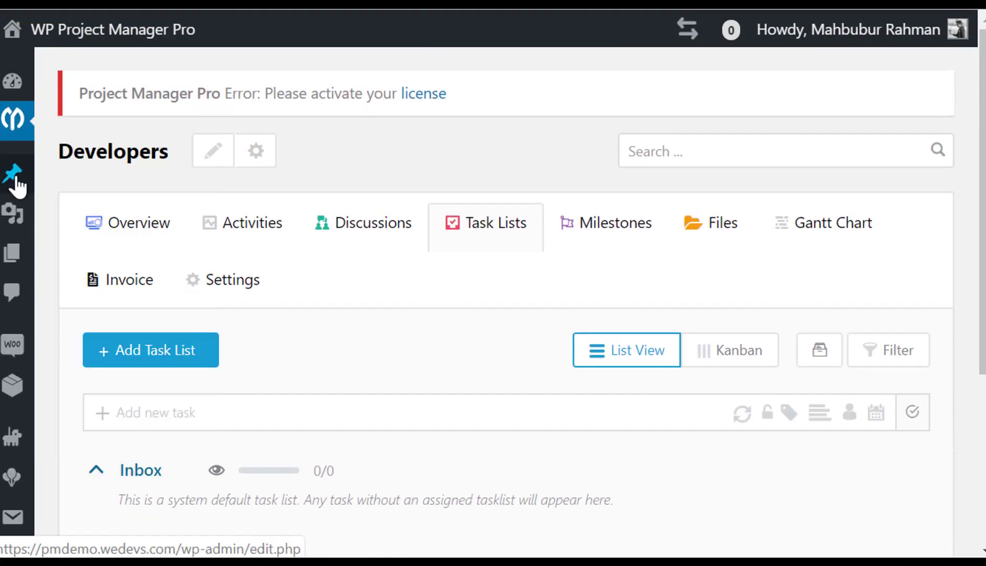
# Step: Show projects of all statuses and open the Purchase project
pyautogui.moveTo(16, 120)
pyautogui.click(66, 161)
pyautogui.click(471, 270)
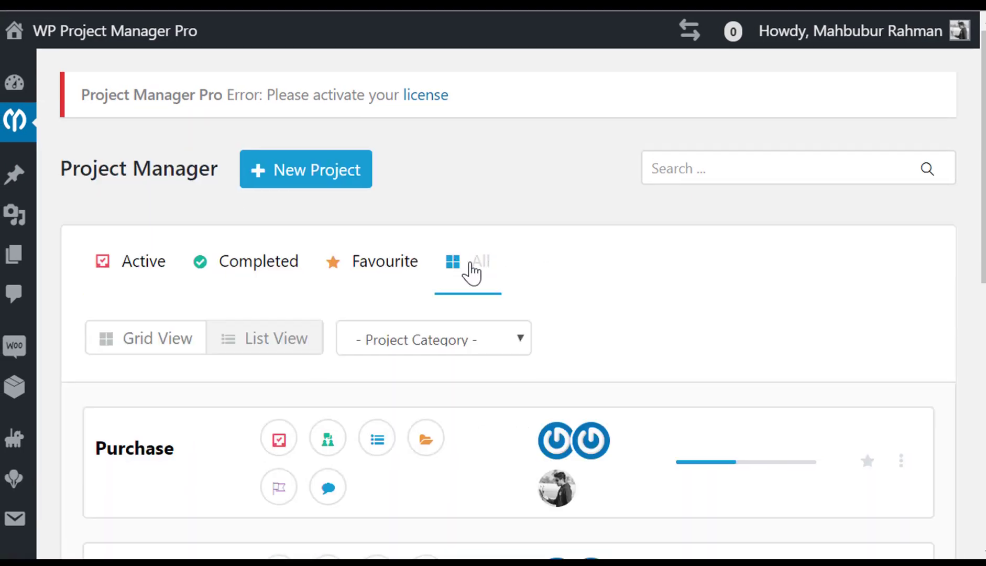
pyautogui.scroll(-2, 213, 340)
pyautogui.click(153, 335)
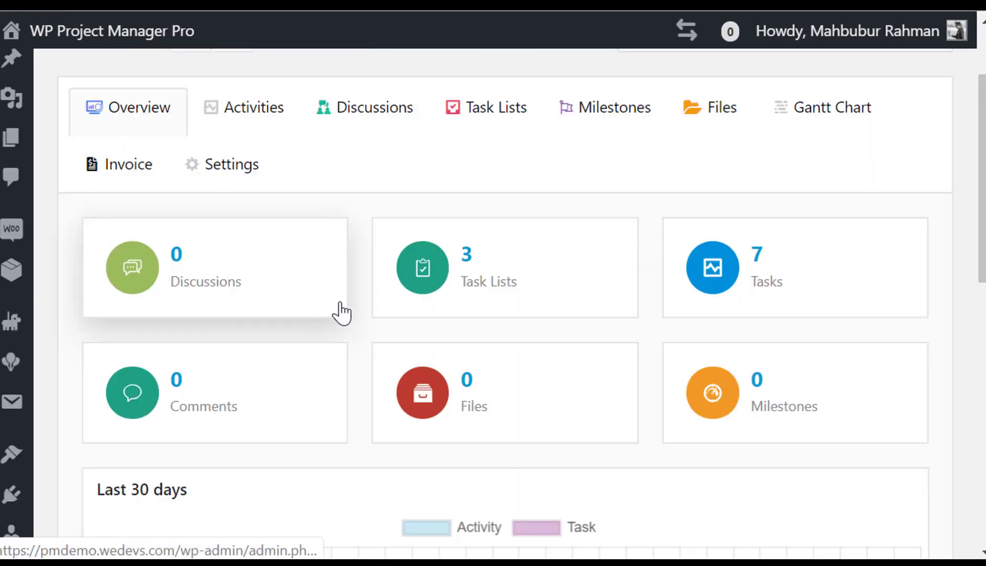
pyautogui.scroll(-10, 273, 240)
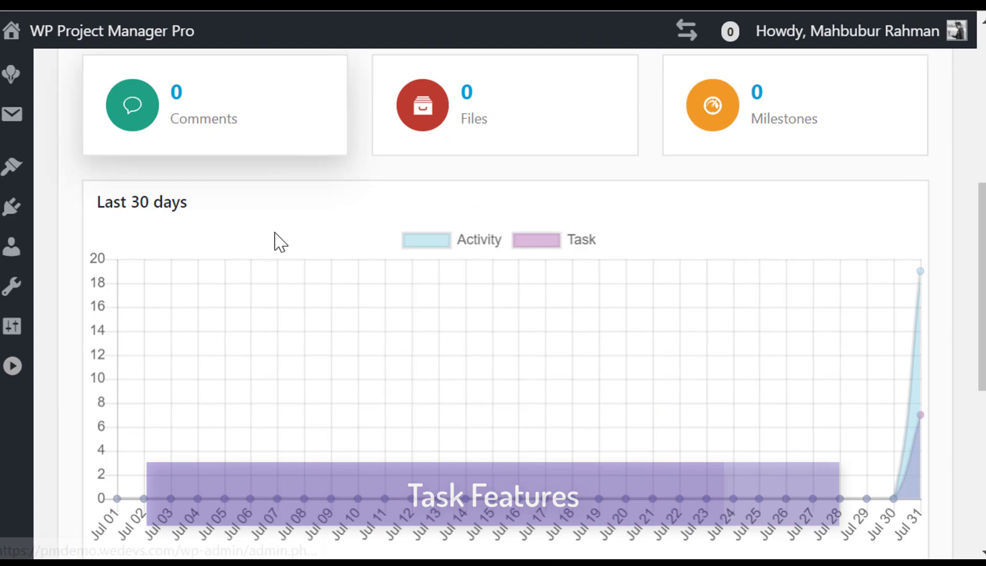
pyautogui.scroll(10, 287, 271)
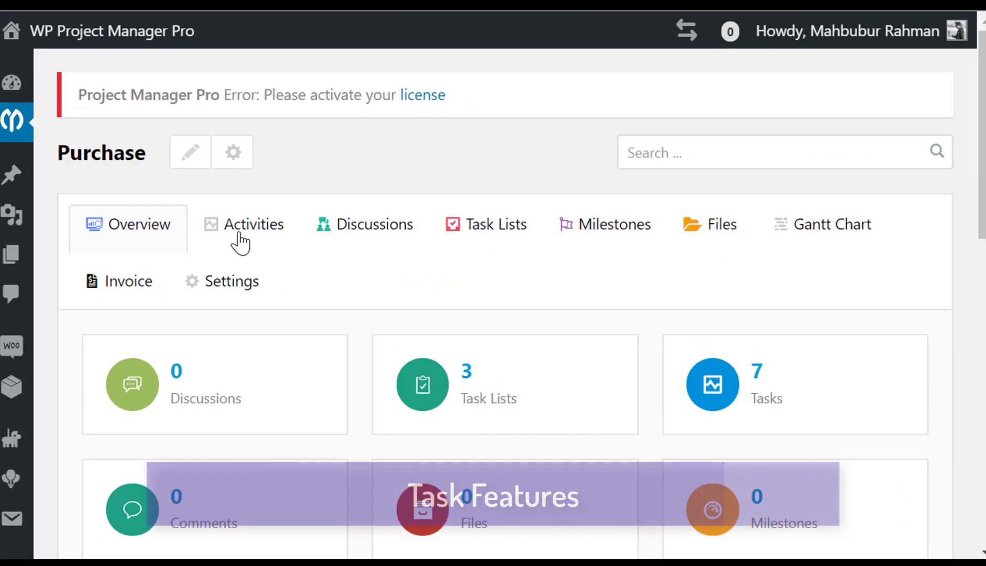
# Step: Browse the Purchase project's Activities feed and Discussions
pyautogui.click(268, 227)
pyautogui.scroll(-4, 367, 260)
pyautogui.scroll(-5, 374, 262)
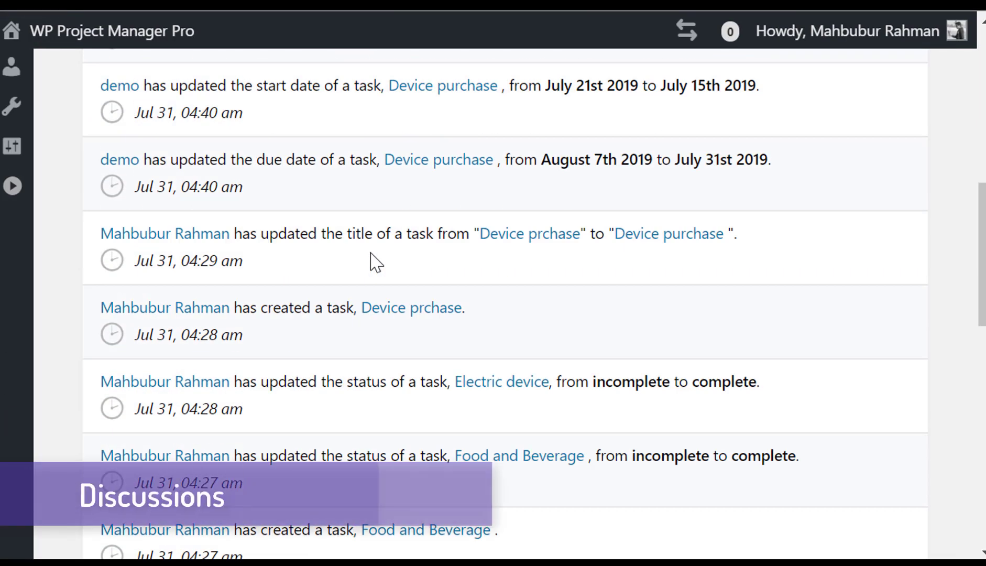
pyautogui.scroll(10, 370, 261)
pyautogui.click(362, 238)
pyautogui.scroll(-8, 363, 238)
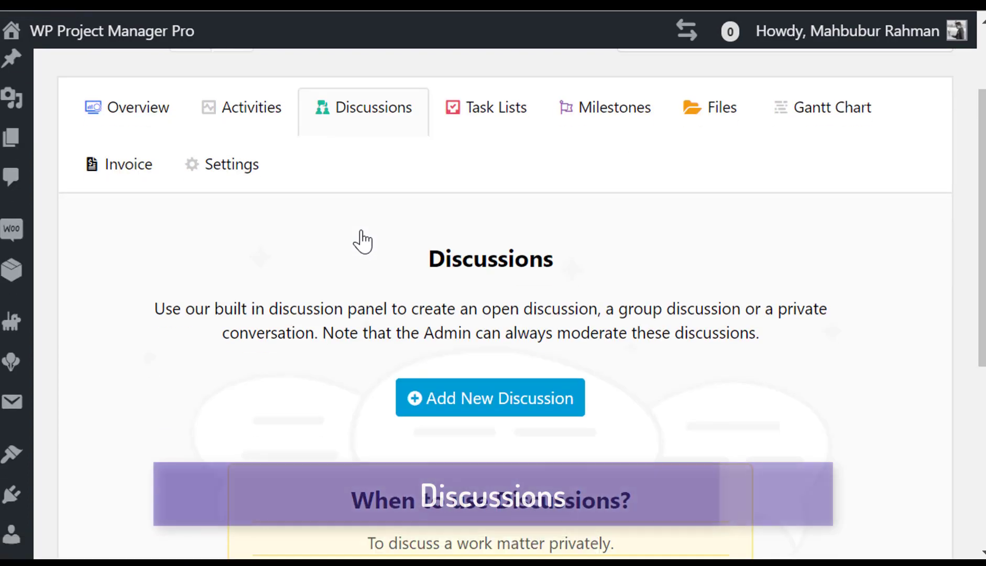
pyautogui.scroll(10, 365, 242)
# Step: In Task Lists, drag Books and paper below Device purchase, then Device purchase into Computer and accessories
pyautogui.click(471, 240)
pyautogui.scroll(-10, 474, 241)
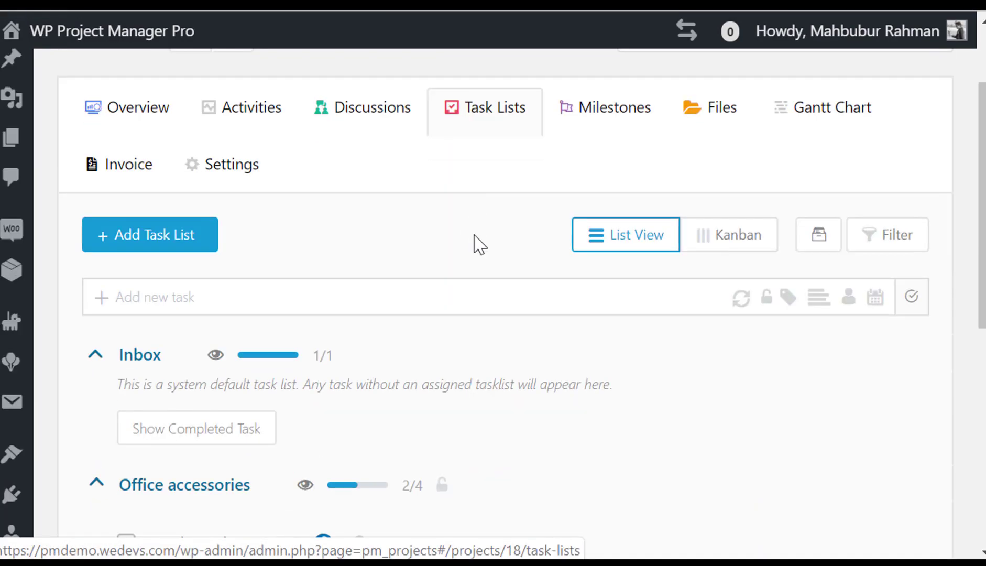
pyautogui.scroll(2, 477, 238)
pyautogui.scroll(8, 476, 242)
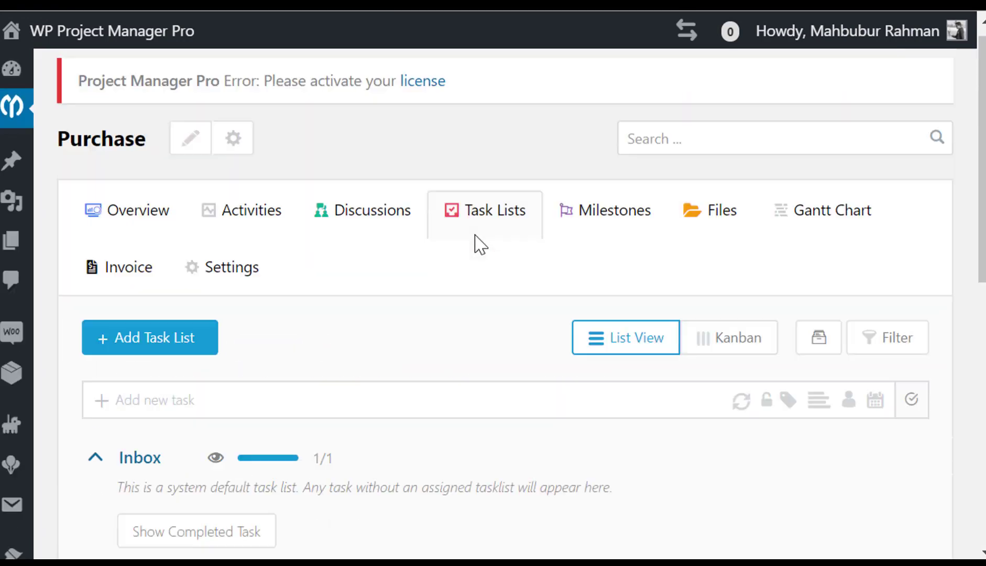
pyautogui.scroll(-6, 474, 247)
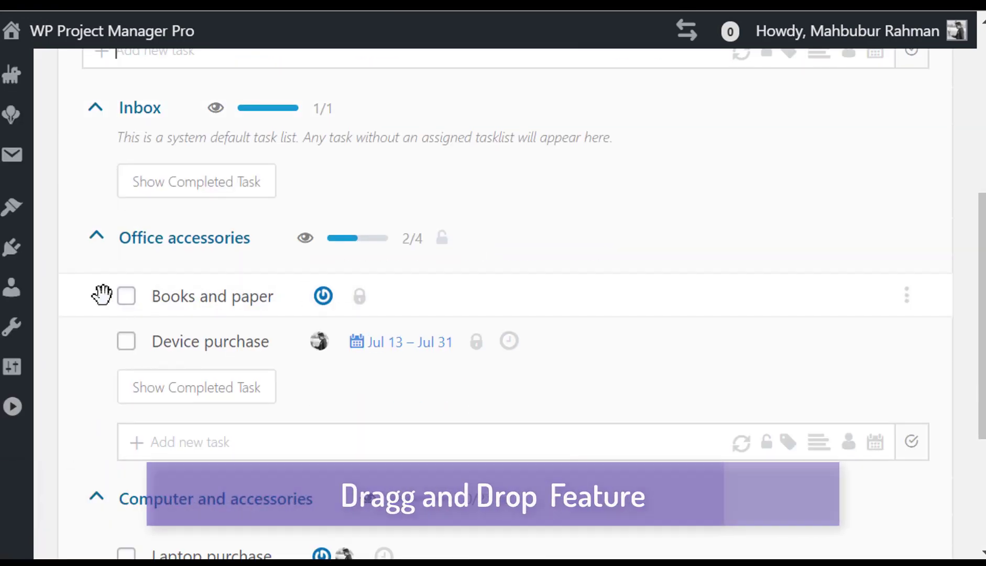
pyautogui.moveTo(100, 295); pyautogui.dragTo(96, 368)
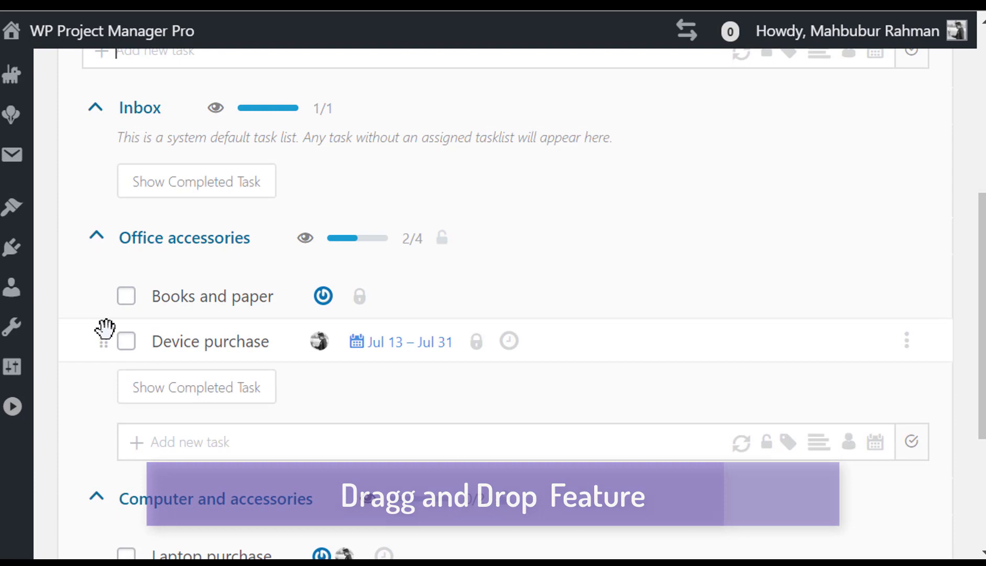
pyautogui.moveTo(105, 329); pyautogui.dragTo(112, 264)
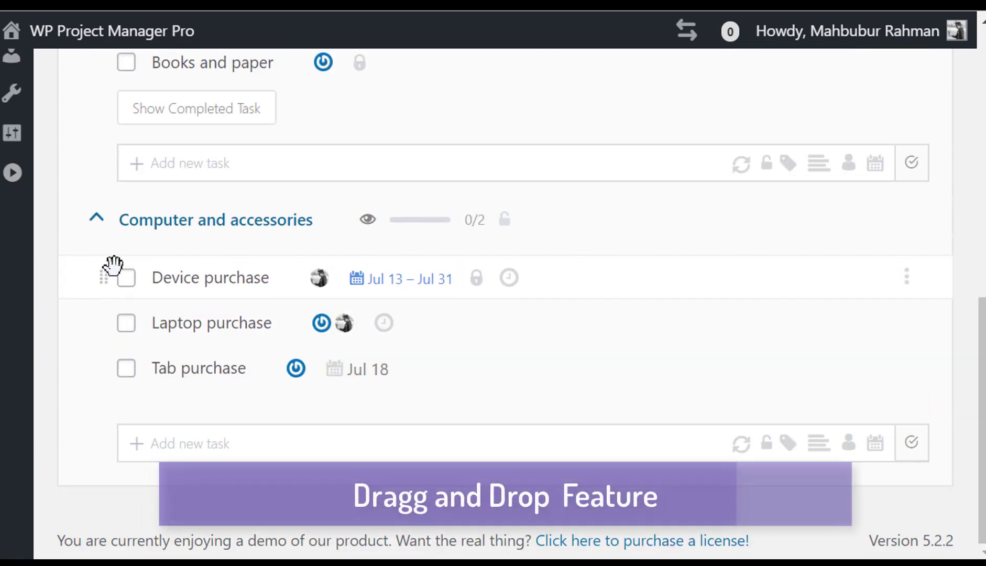
pyautogui.scroll(8, 281, 255)
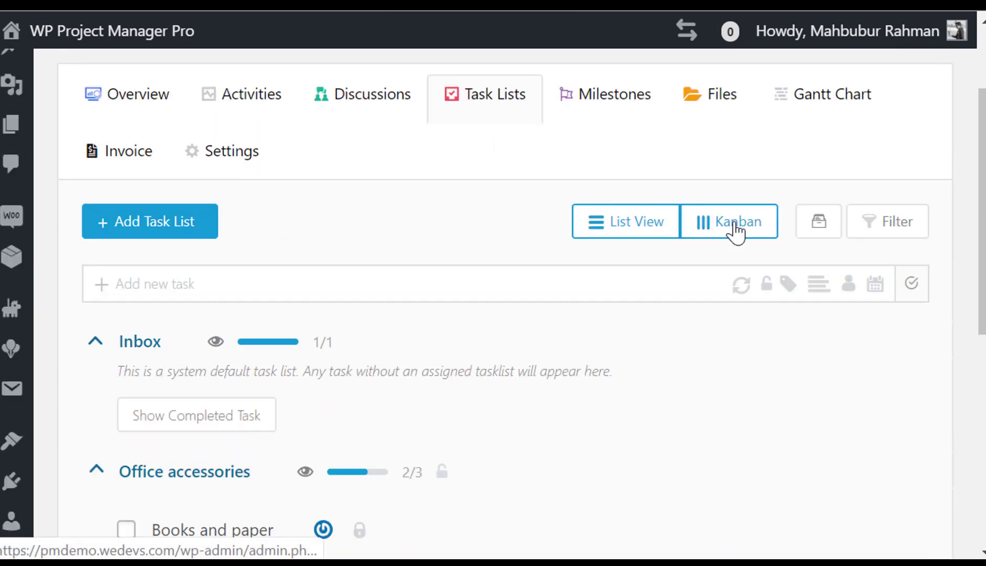
# Step: Switch to Kanban, add Electric device to the Open column, and move it into In Progress
pyautogui.click(736, 223)
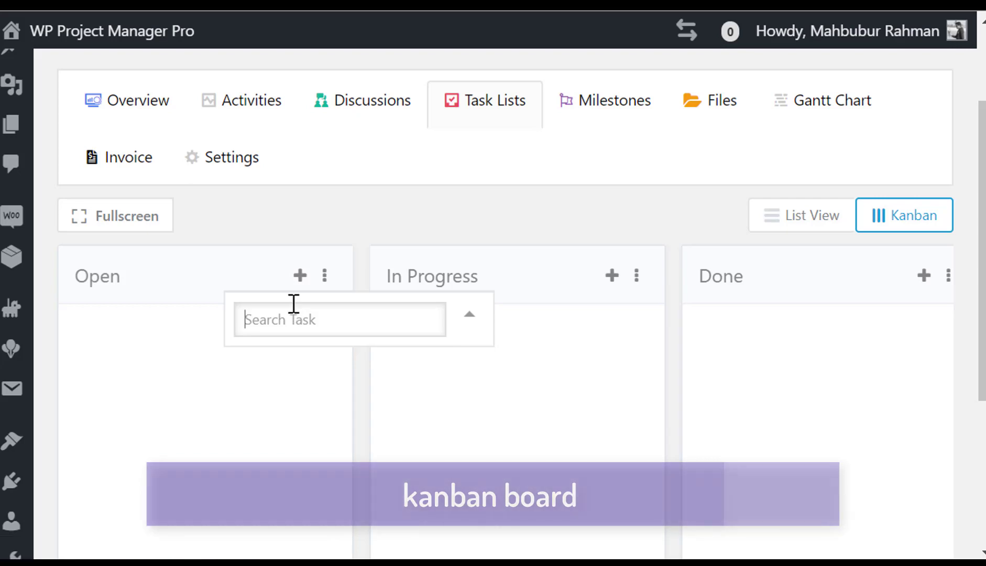
pyautogui.write('devi')
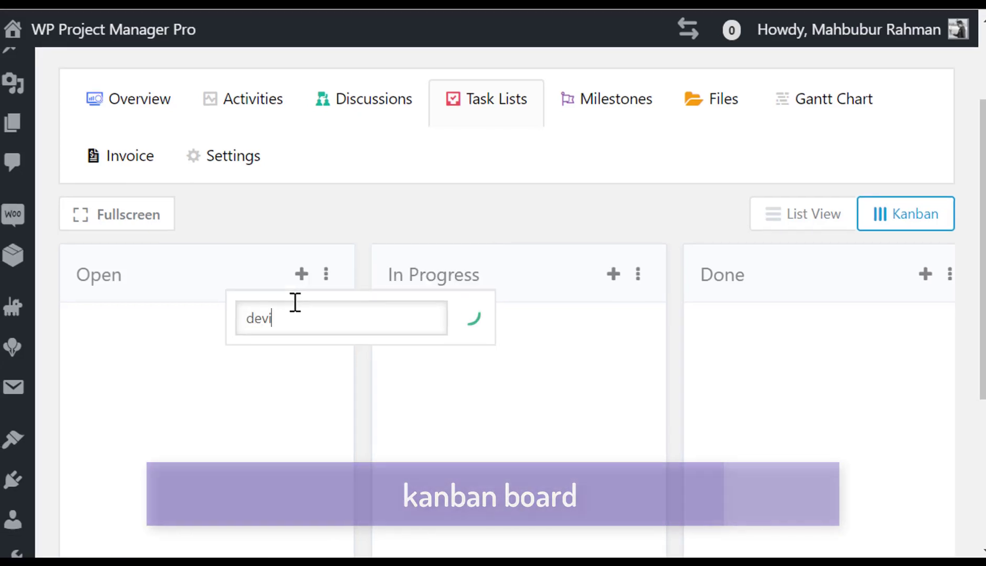
pyautogui.click(297, 269)
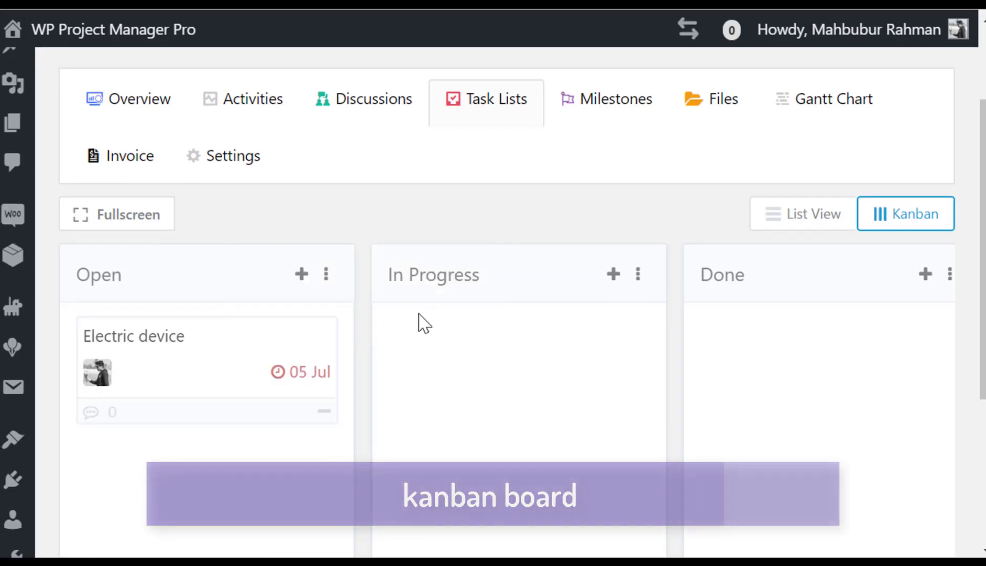
pyautogui.moveTo(210, 357); pyautogui.dragTo(461, 366)
pyautogui.scroll(-5, 279, 231)
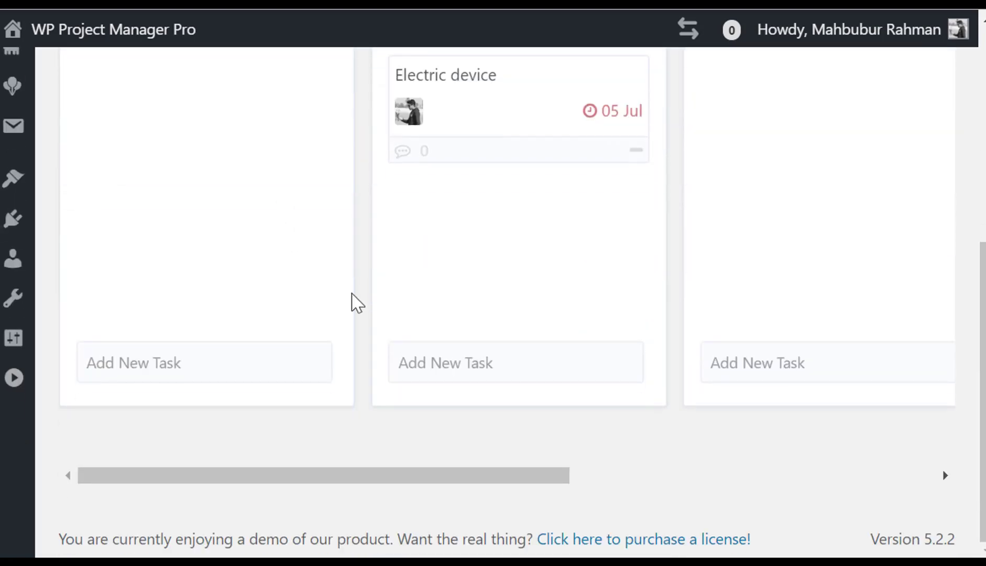
pyautogui.scroll(7, 780, 198)
# Step: Create a milestone named 'complete' with a due date of July 31, 2019
pyautogui.click(607, 196)
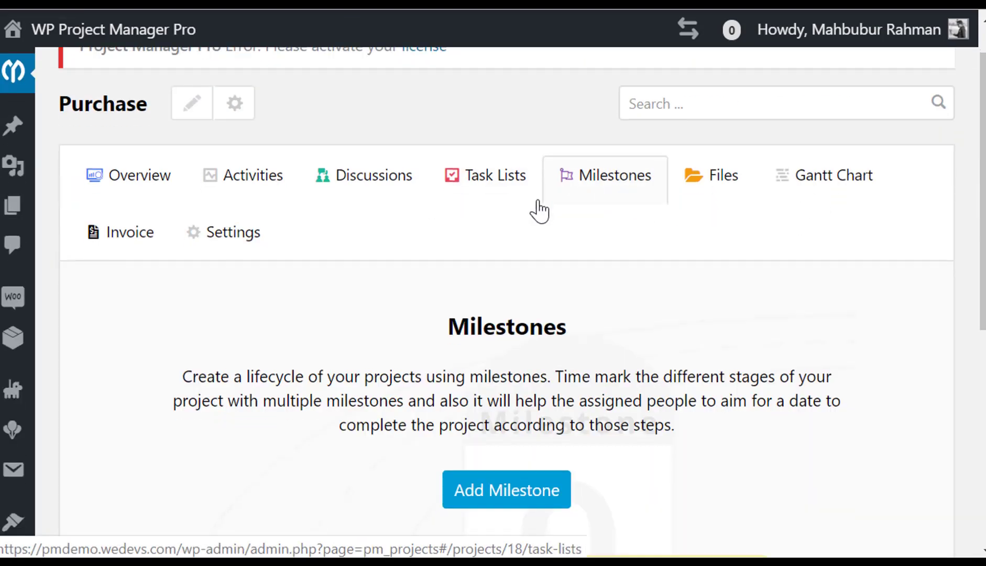
pyautogui.scroll(-2, 511, 390)
pyautogui.click(507, 380)
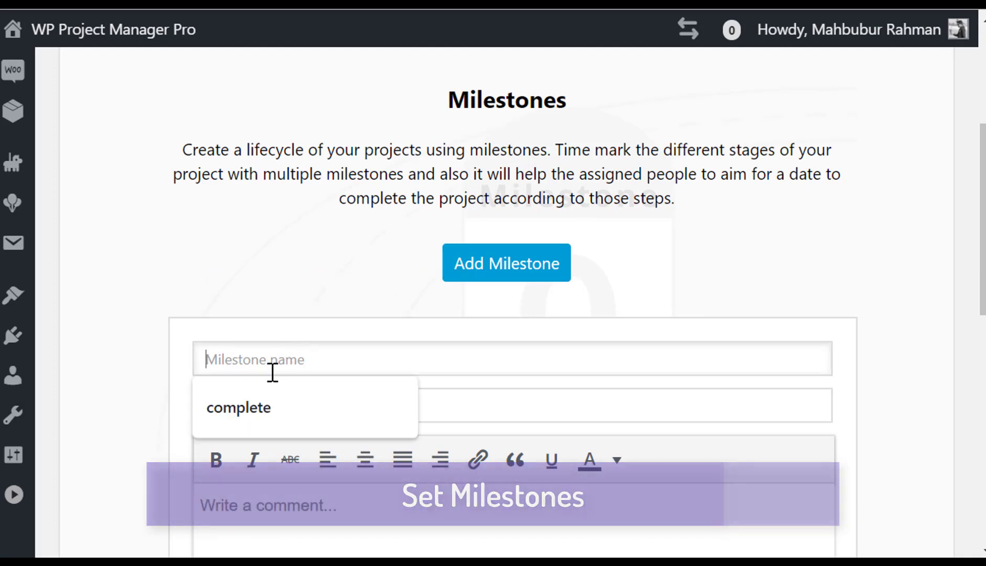
pyautogui.click(278, 407)
pyautogui.click(273, 409)
pyautogui.click(290, 365)
pyautogui.scroll(-6, 310, 392)
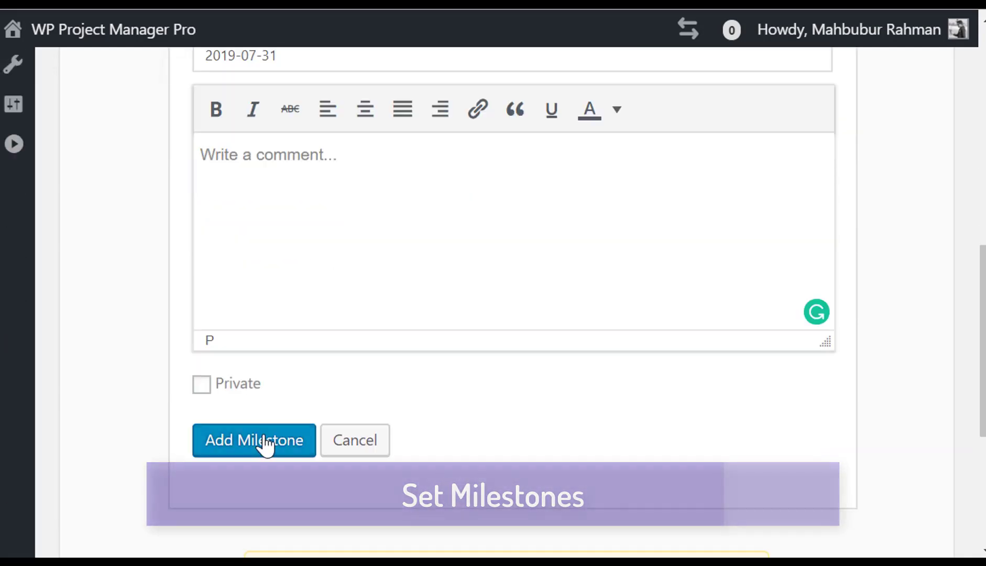
pyautogui.scroll(3, 623, 249)
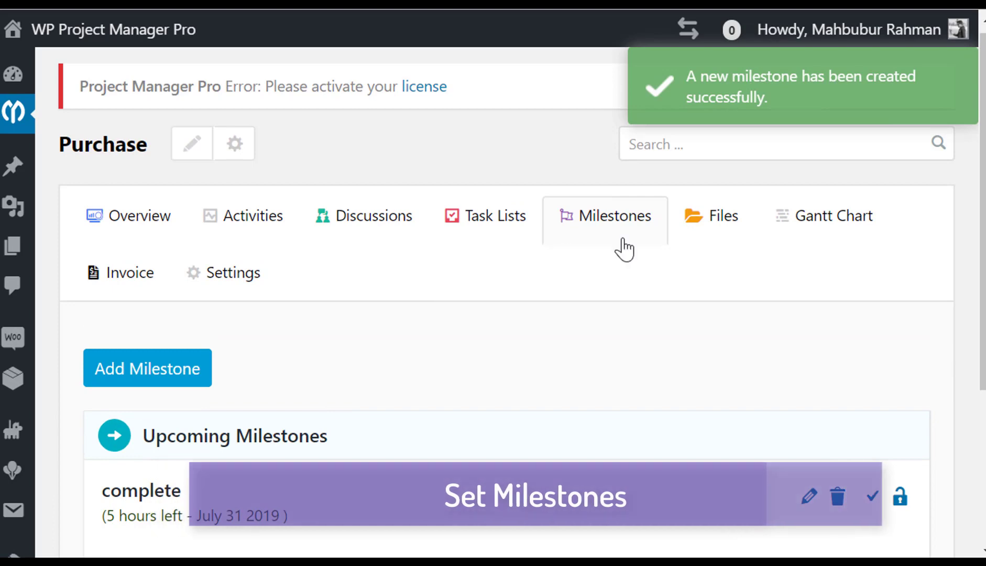
# Step: Preview the Files page's Create a folder, Upload a file, Create a doc and Link to Docs forms
pyautogui.click(709, 230)
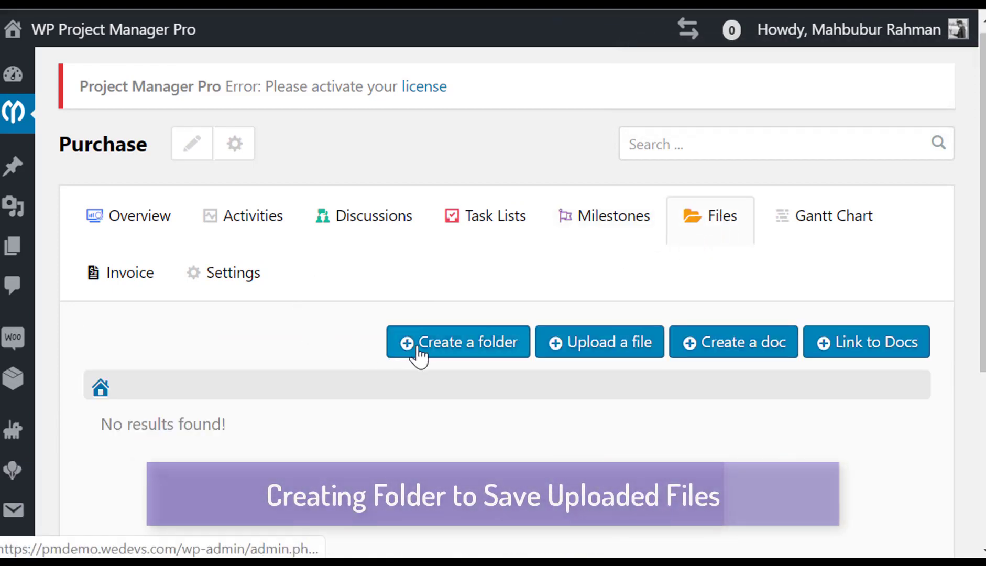
pyautogui.click(419, 351)
pyautogui.click(695, 196)
pyautogui.click(603, 344)
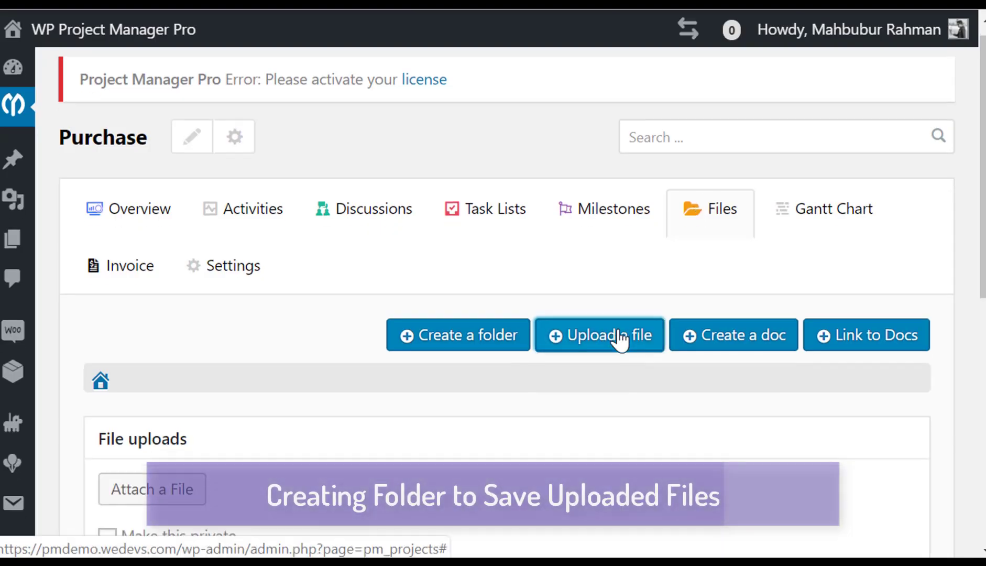
pyautogui.scroll(-4, 608, 335)
pyautogui.click(717, 107)
pyautogui.scroll(-4, 612, 173)
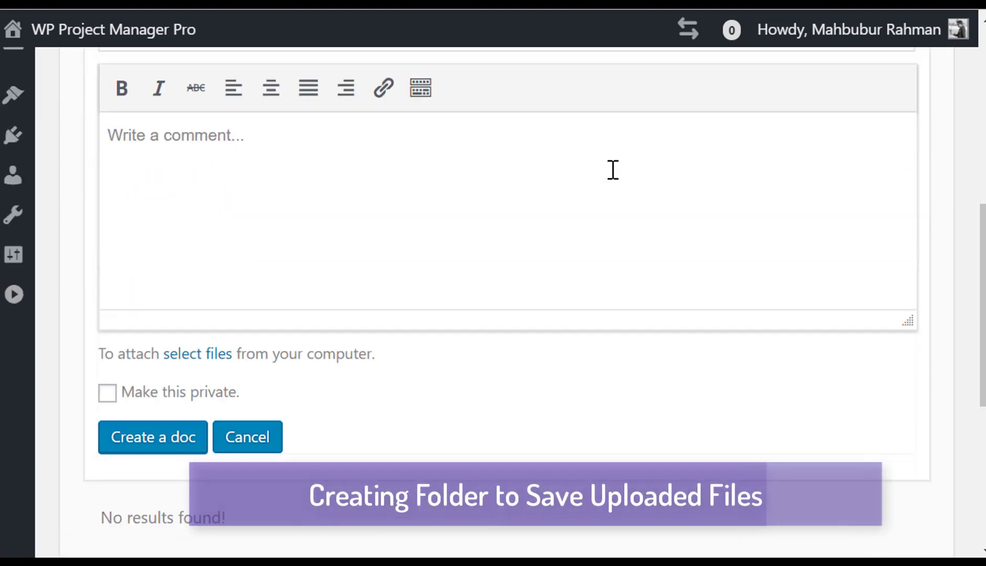
pyautogui.scroll(4, 612, 176)
pyautogui.click(855, 120)
pyautogui.scroll(-4, 852, 130)
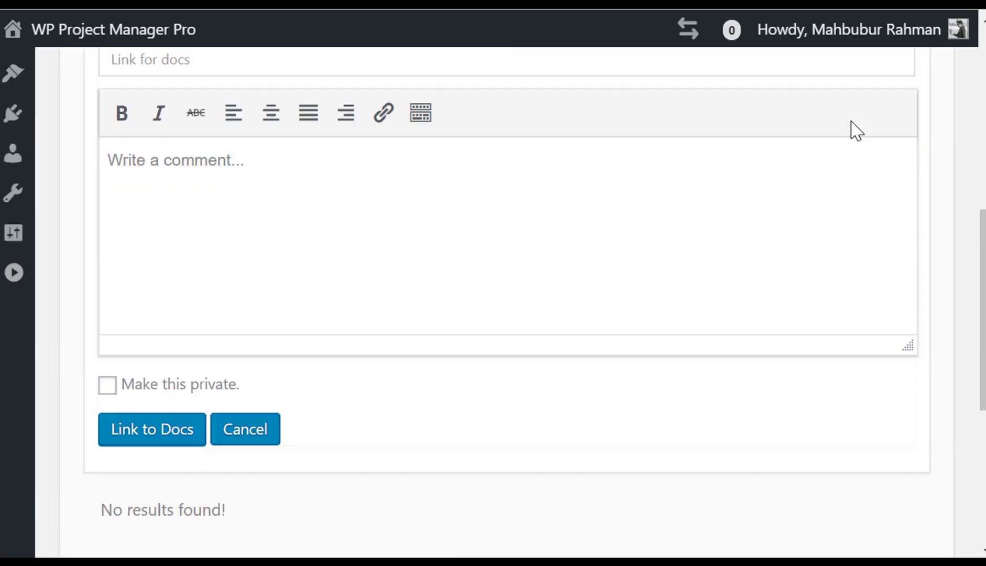
pyautogui.scroll(8, 852, 132)
# Step: Show the project's Gantt chart and scroll along its timeline
pyautogui.click(836, 223)
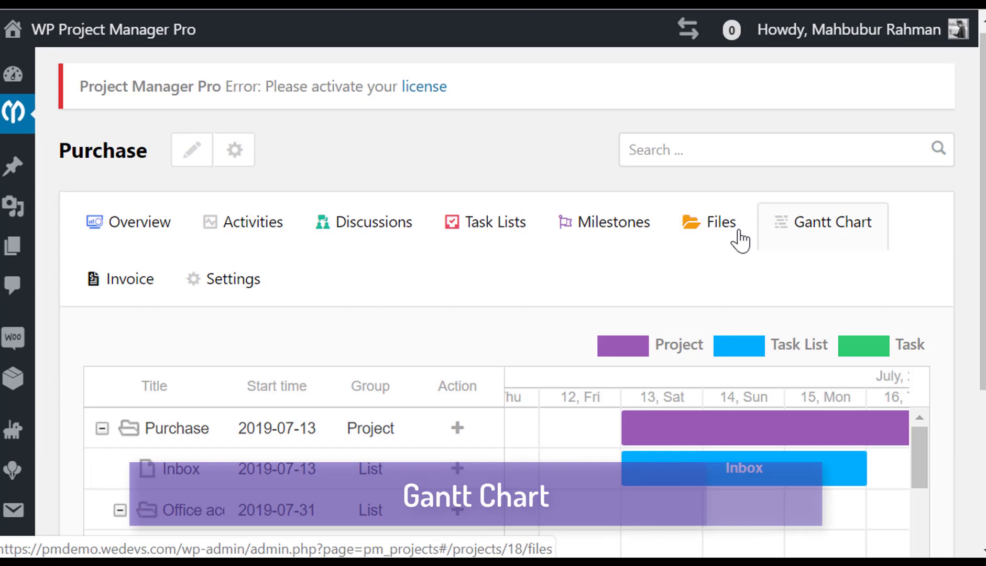
pyautogui.scroll(-2, 611, 319)
pyautogui.moveTo(388, 473); pyautogui.dragTo(314, 474)
# Step: Start a new invoice for the Purchase project titled 'paid'
pyautogui.click(125, 166)
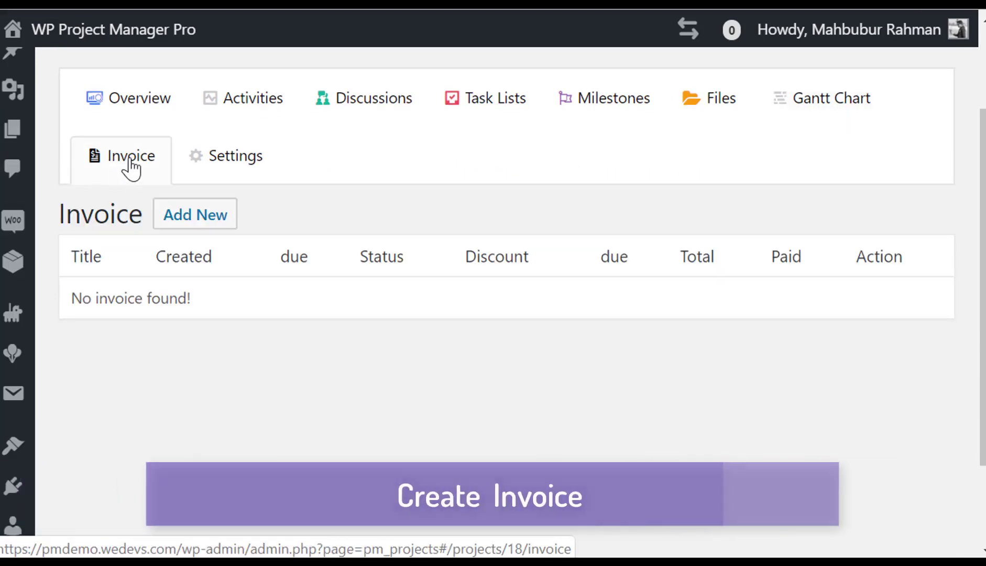
pyautogui.click(189, 223)
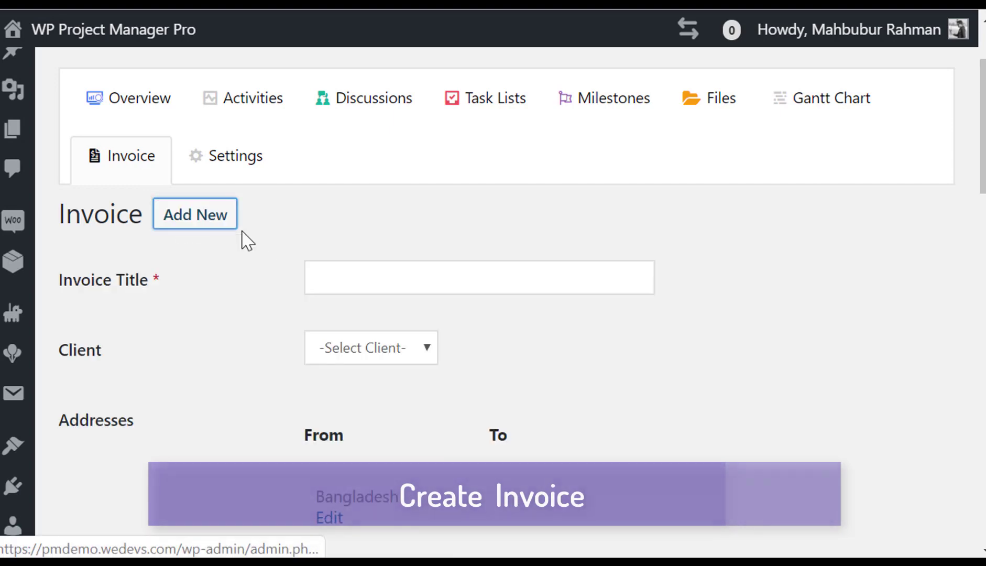
pyautogui.click(354, 266)
pyautogui.click(339, 354)
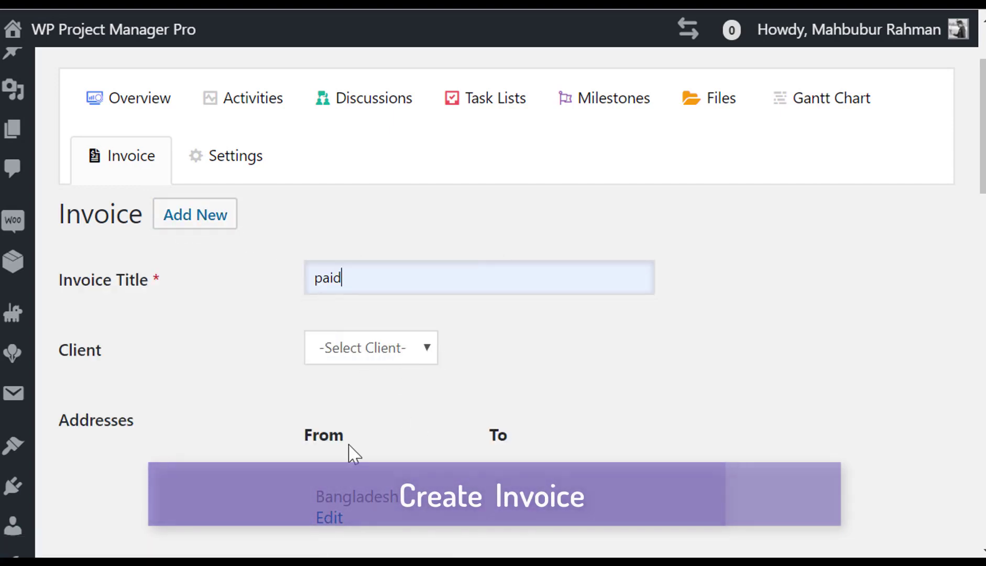
pyautogui.scroll(-2, 354, 454)
# Step: Set the invoice date to July 30, 2019 and the due date to July 31, 2019
pyautogui.click(352, 483)
pyautogui.click(374, 451)
pyautogui.scroll(-2, 373, 447)
pyautogui.click(374, 441)
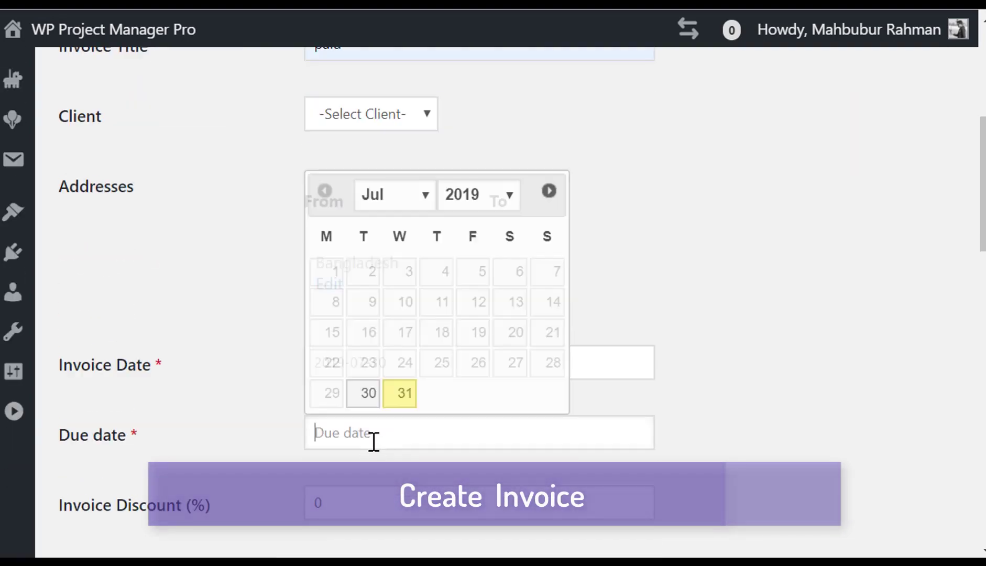
pyautogui.click(400, 393)
# Step: Apply a 10% discount, allow a minimum partial payment, and save the invoice
pyautogui.scroll(-2, 374, 398)
pyautogui.click(373, 392)
pyautogui.write('10')
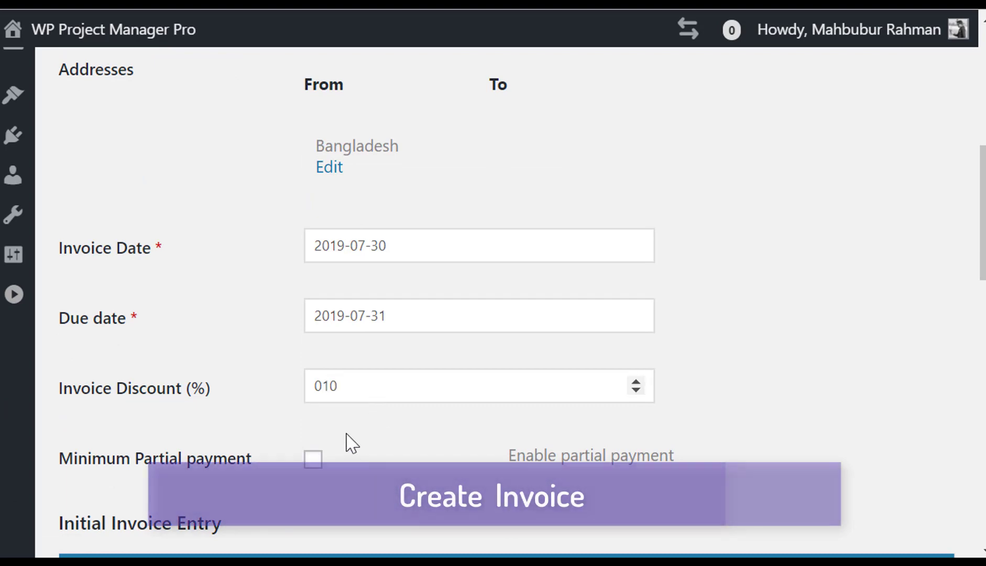
pyautogui.scroll(-2, 330, 445)
pyautogui.click(350, 419)
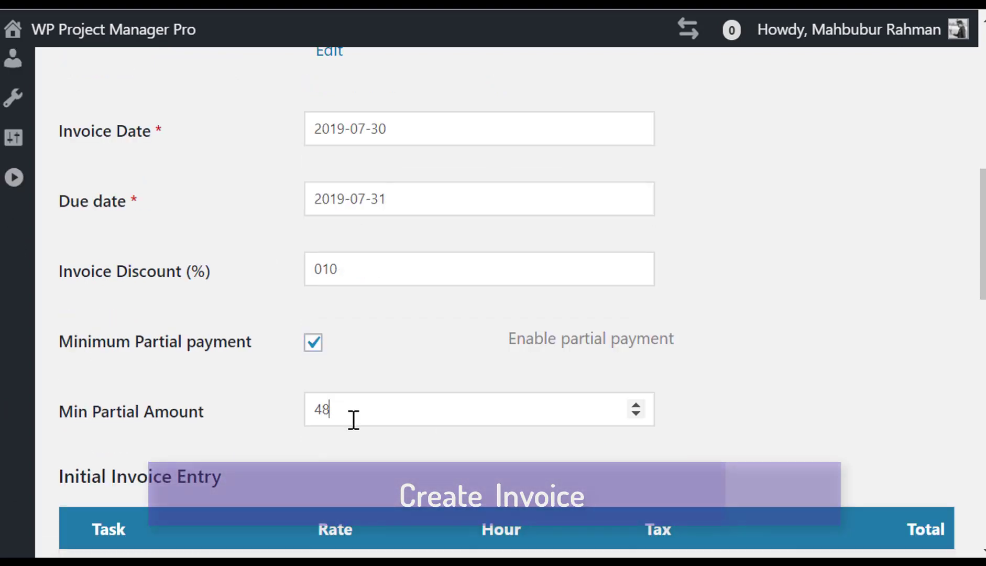
pyautogui.scroll(-4, 553, 448)
pyautogui.scroll(-5, 309, 374)
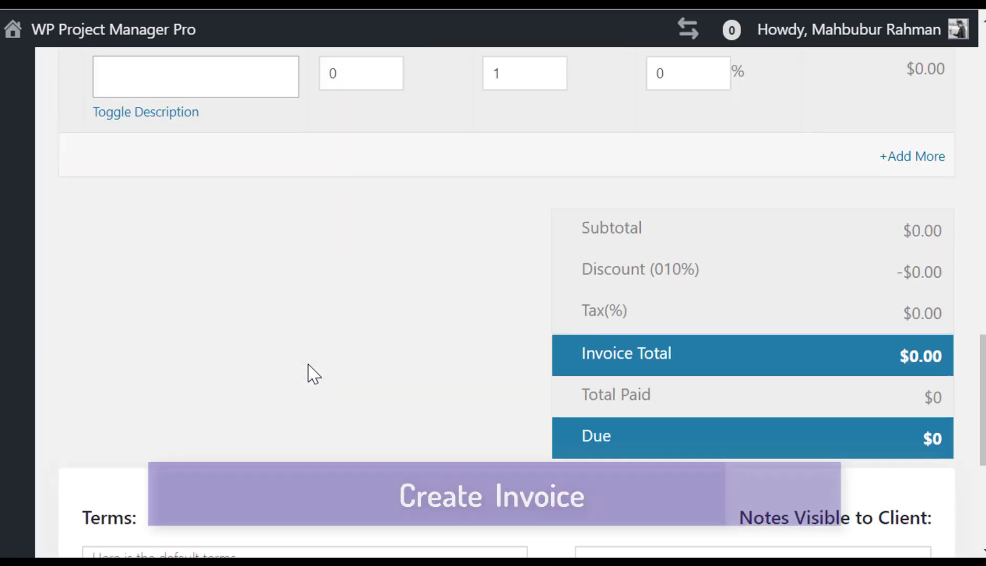
pyautogui.scroll(-5, 480, 346)
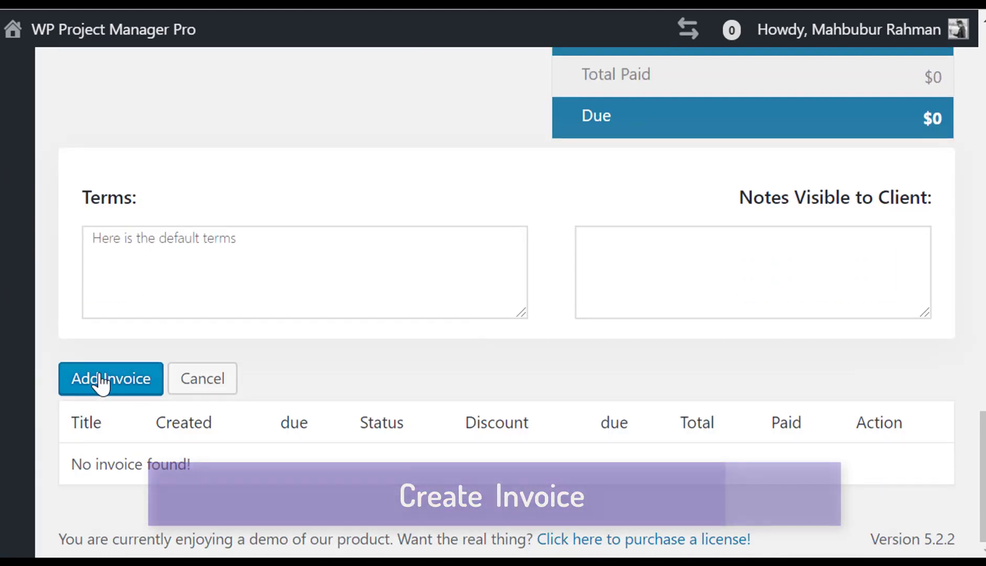
pyautogui.click(101, 382)
pyautogui.scroll(4, 177, 376)
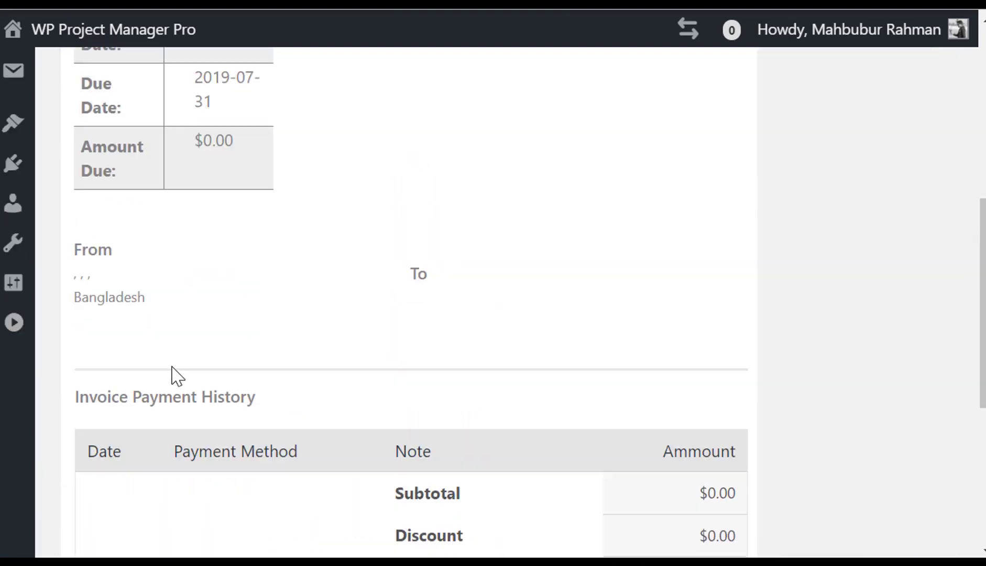
pyautogui.scroll(8, 177, 376)
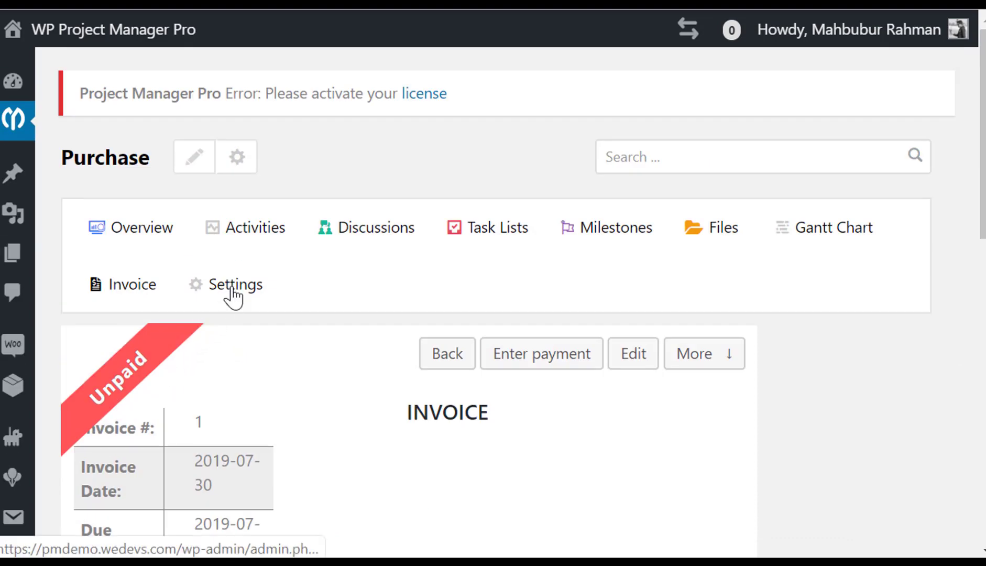
# Step: In the Purchase project's settings, review the Slack and Github/Bitbucket webhook dialogs
pyautogui.click(233, 294)
pyautogui.scroll(-2, 385, 350)
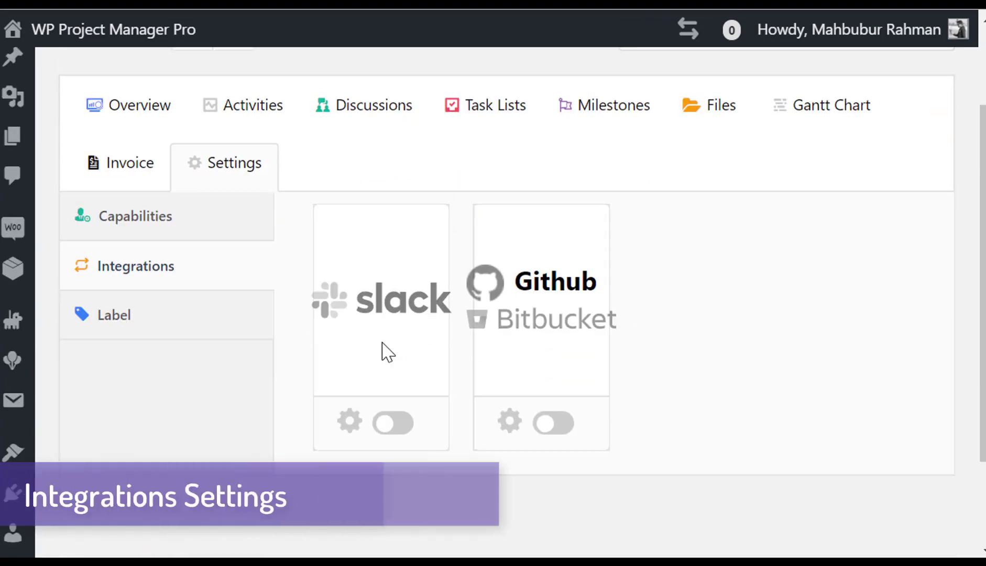
pyautogui.click(350, 423)
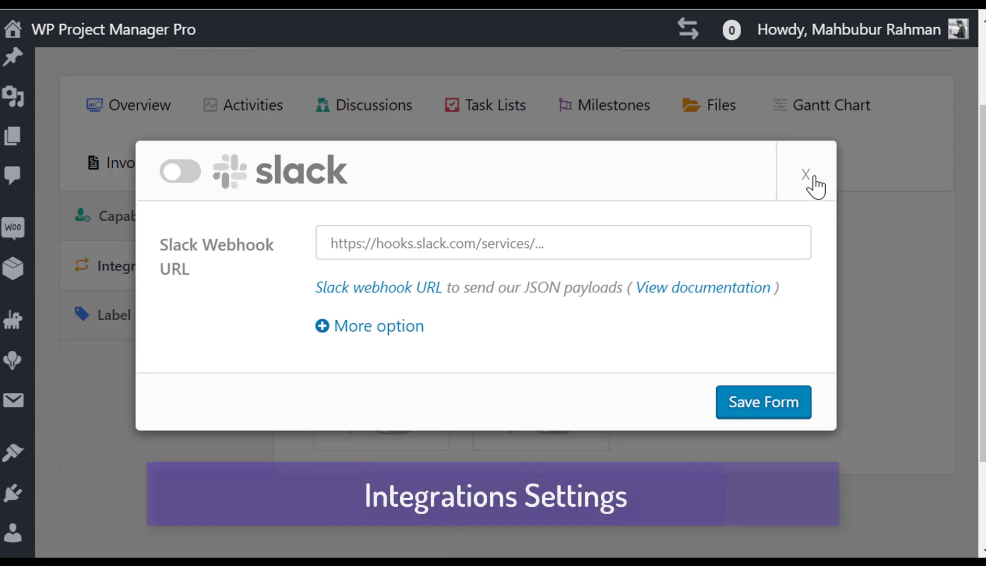
pyautogui.click(814, 180)
pyautogui.click(509, 419)
pyautogui.scroll(-1, 628, 205)
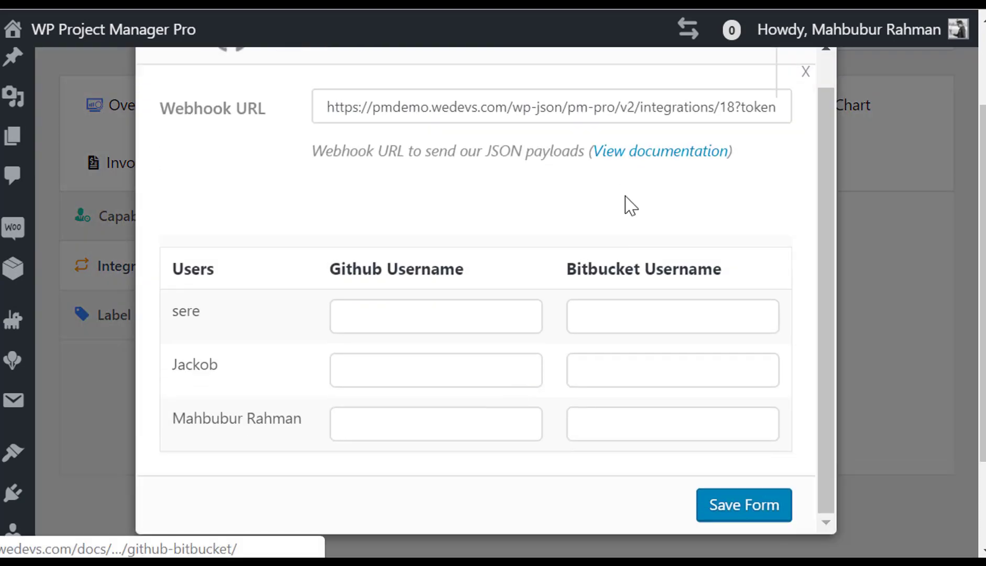
pyautogui.scroll(1, 629, 205)
pyautogui.click(804, 79)
# Step: Look over the role capabilities settings, then show the label creation form
pyautogui.click(192, 216)
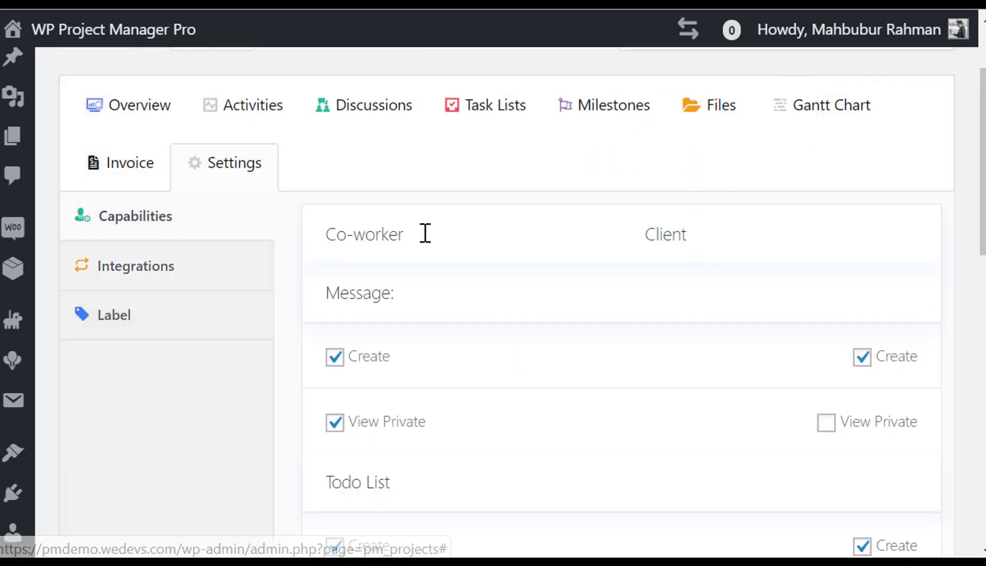
pyautogui.scroll(-10, 634, 242)
pyautogui.scroll(-3, 635, 242)
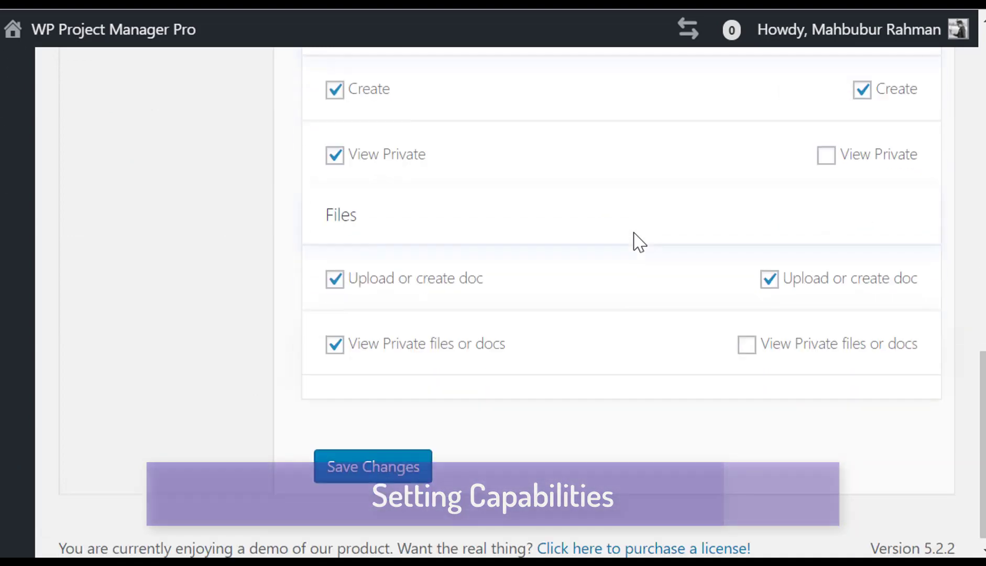
pyautogui.scroll(13, 634, 242)
pyautogui.click(184, 290)
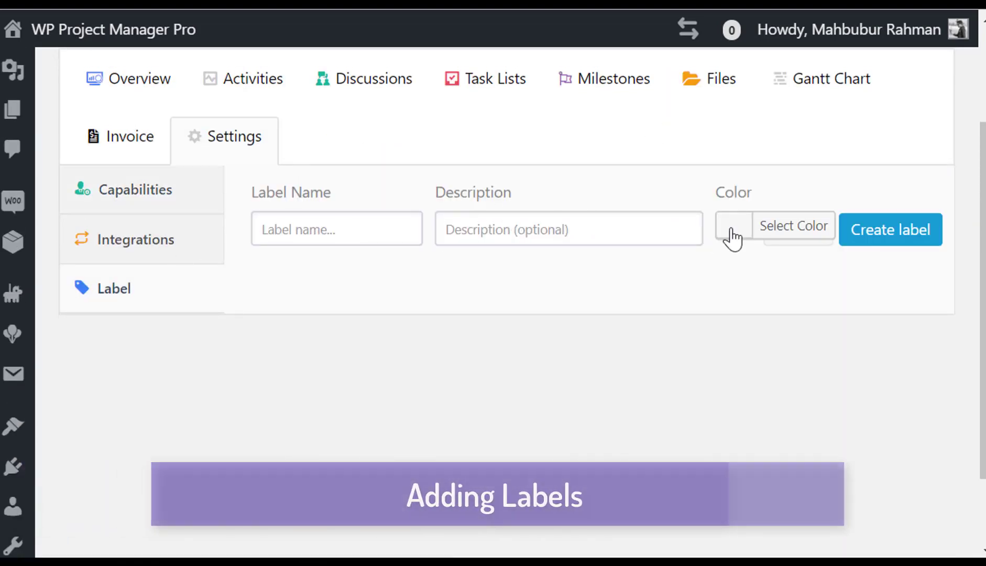
pyautogui.scroll(3, 242, 233)
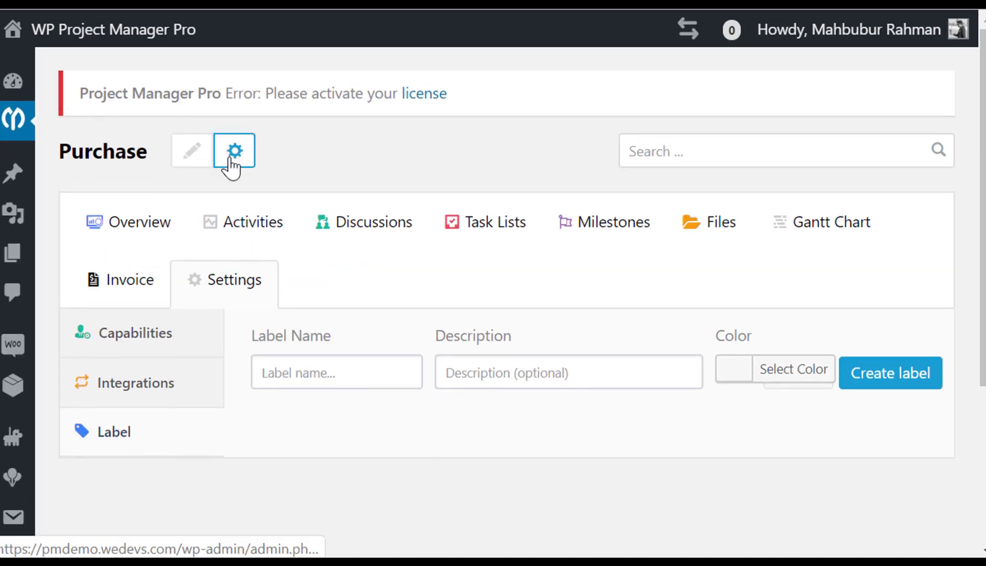
# Step: Create a new project category named 'strategist'
pyautogui.moveTo(23, 125)
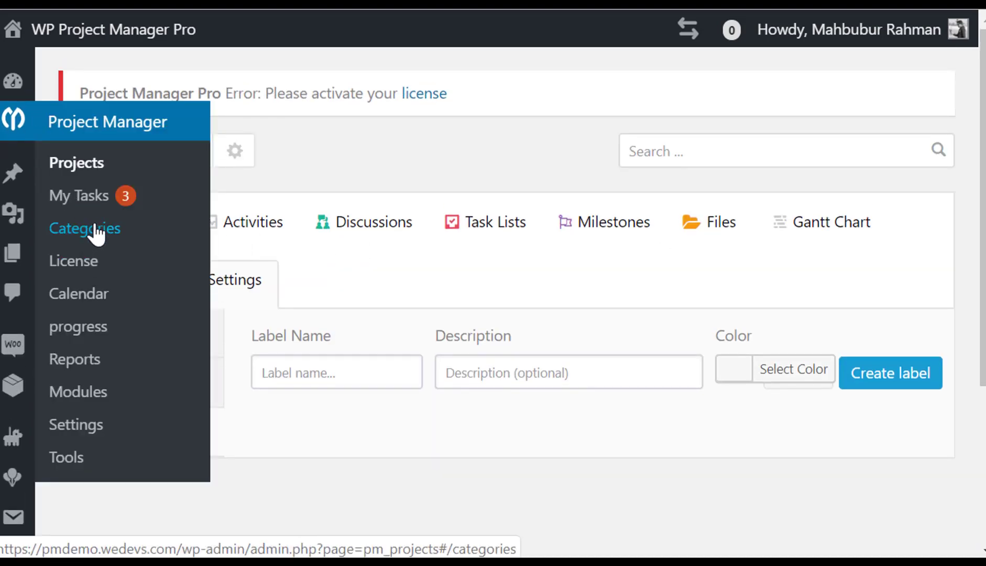
pyautogui.click(96, 230)
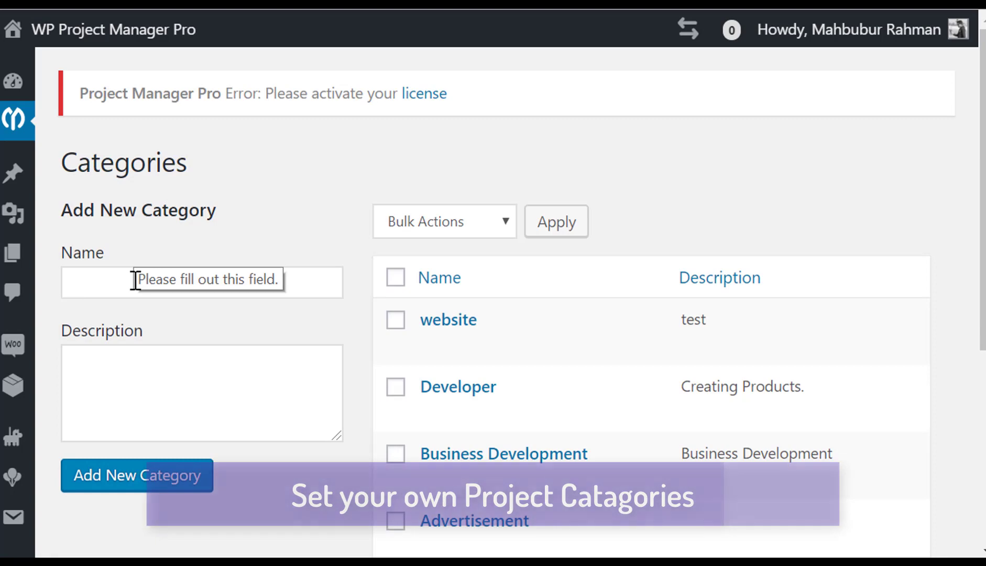
pyautogui.click(135, 280)
pyautogui.write('strategist')
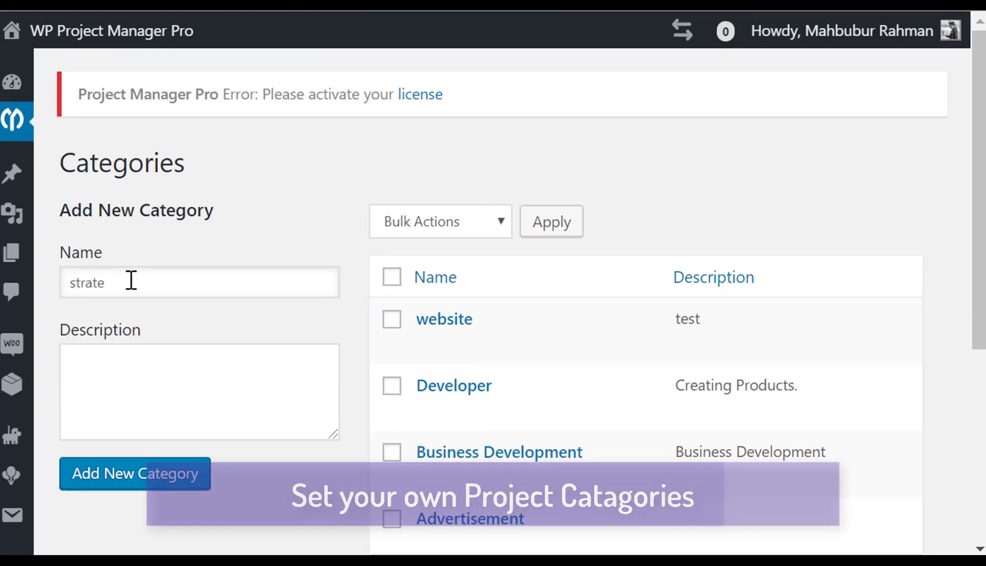
pyautogui.click(163, 476)
pyautogui.scroll(-5, 524, 421)
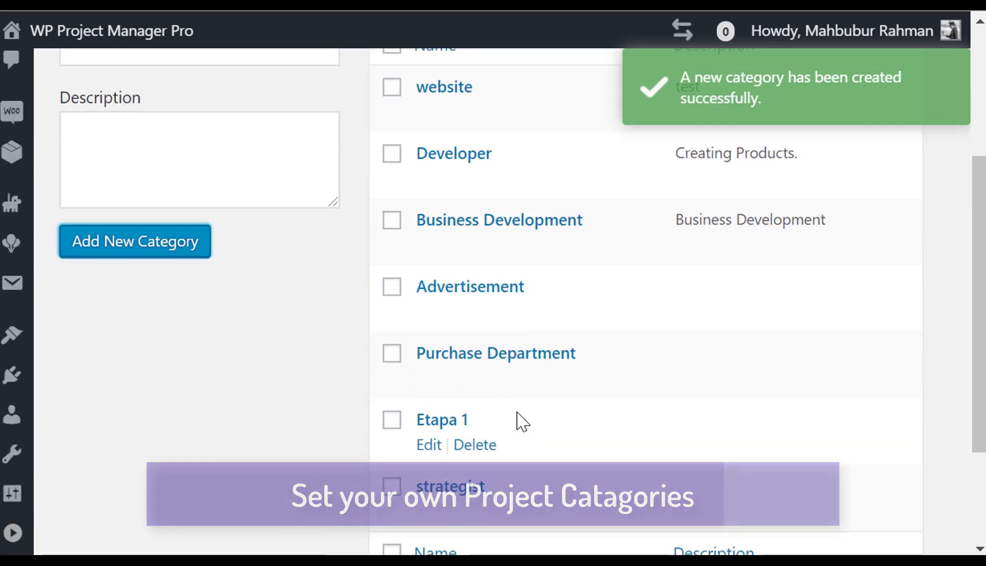
pyautogui.scroll(-2, 502, 404)
pyautogui.scroll(7, 488, 382)
# Step: Back on the projects list, check the Project Category filter options
pyautogui.moveTo(22, 140)
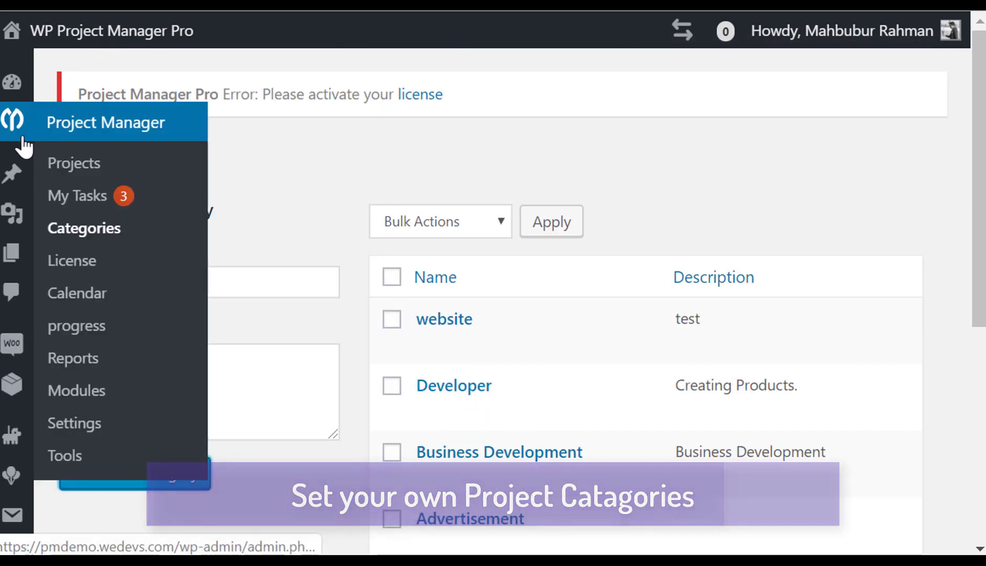
pyautogui.click(54, 166)
pyautogui.click(513, 340)
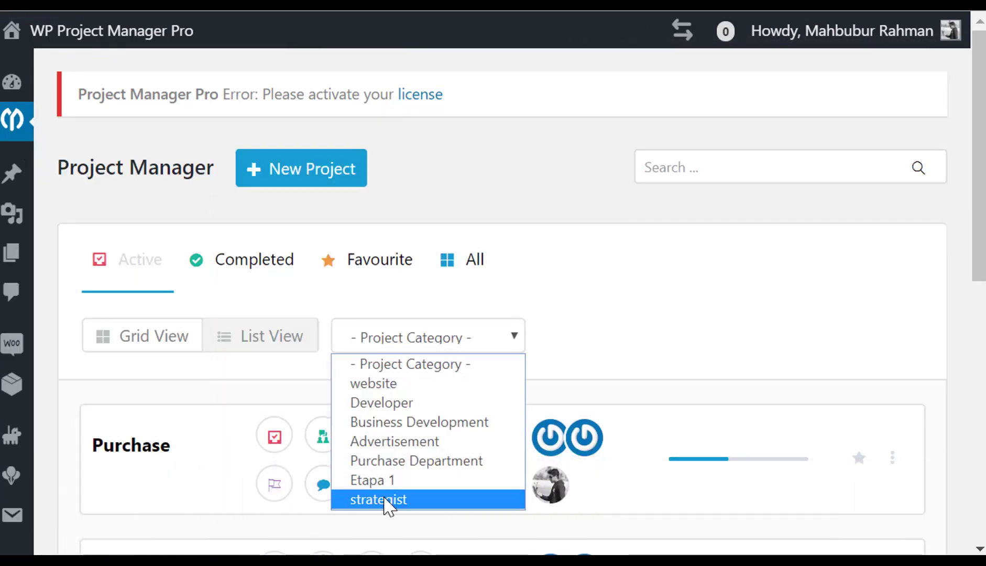
# Step: View the license activation page, then scroll through the July 2019 task calendar
pyautogui.moveTo(81, 206)
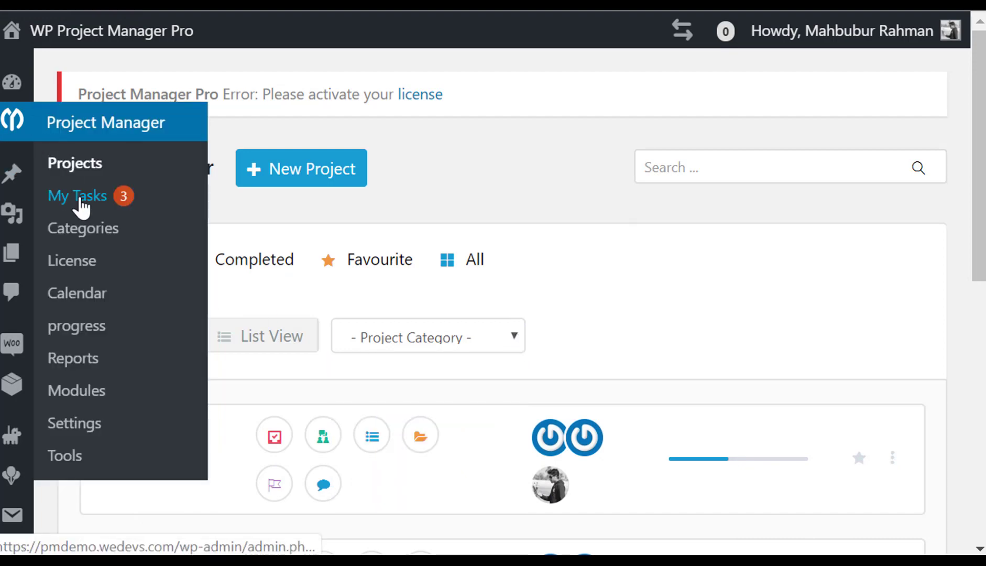
pyautogui.click(89, 270)
pyautogui.moveTo(21, 123)
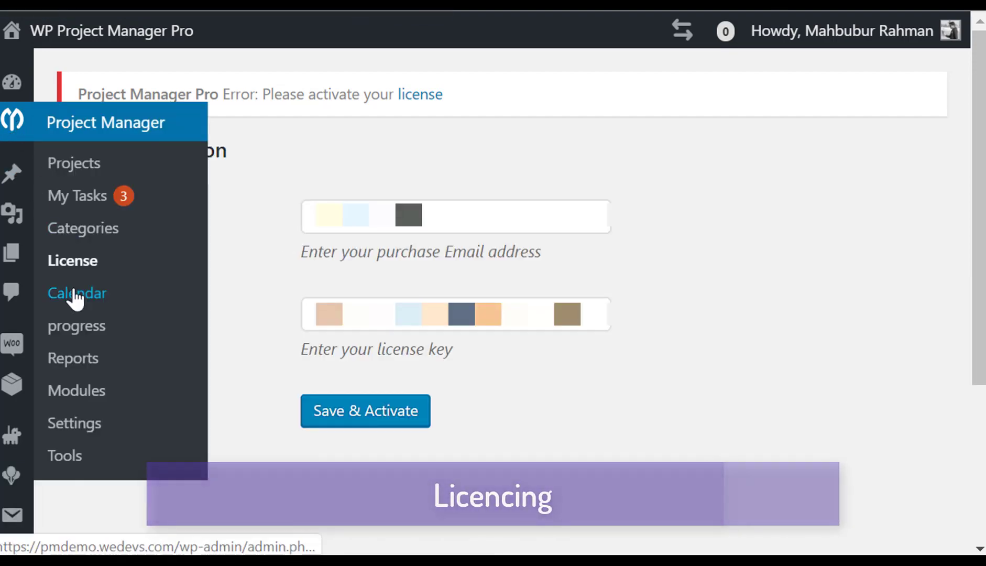
pyautogui.click(78, 293)
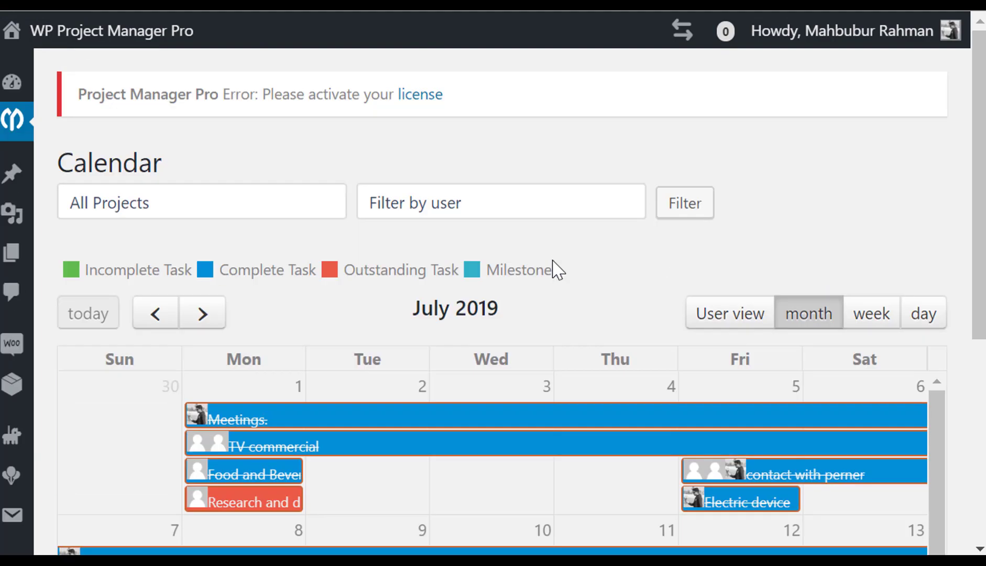
pyautogui.scroll(-2, 557, 269)
pyautogui.scroll(-6, 555, 277)
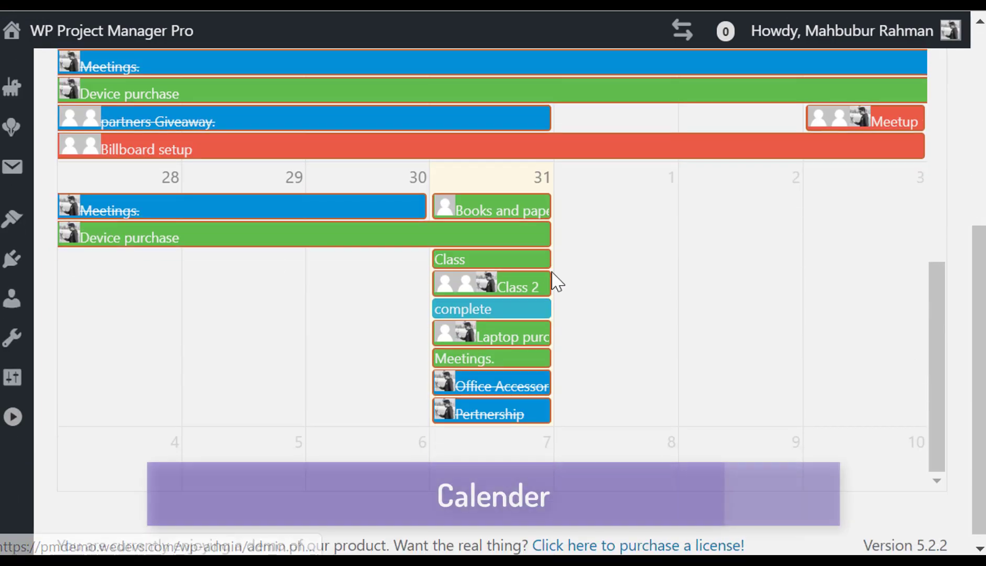
pyautogui.scroll(3, 553, 281)
pyautogui.scroll(5, 554, 281)
# Step: Open the progress activity log and scroll through its entries
pyautogui.moveTo(13, 126)
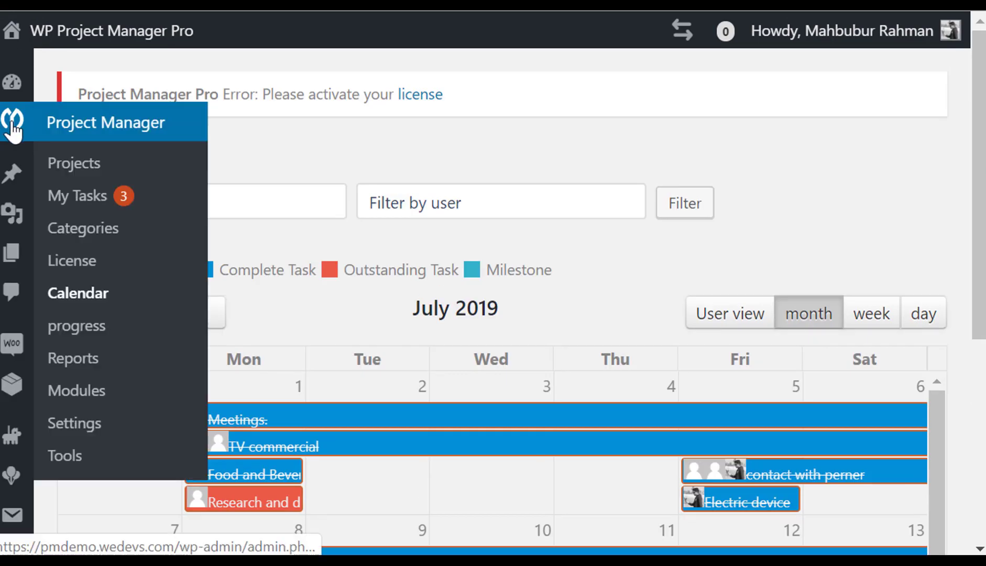
pyautogui.click(89, 329)
pyautogui.scroll(-15, 471, 261)
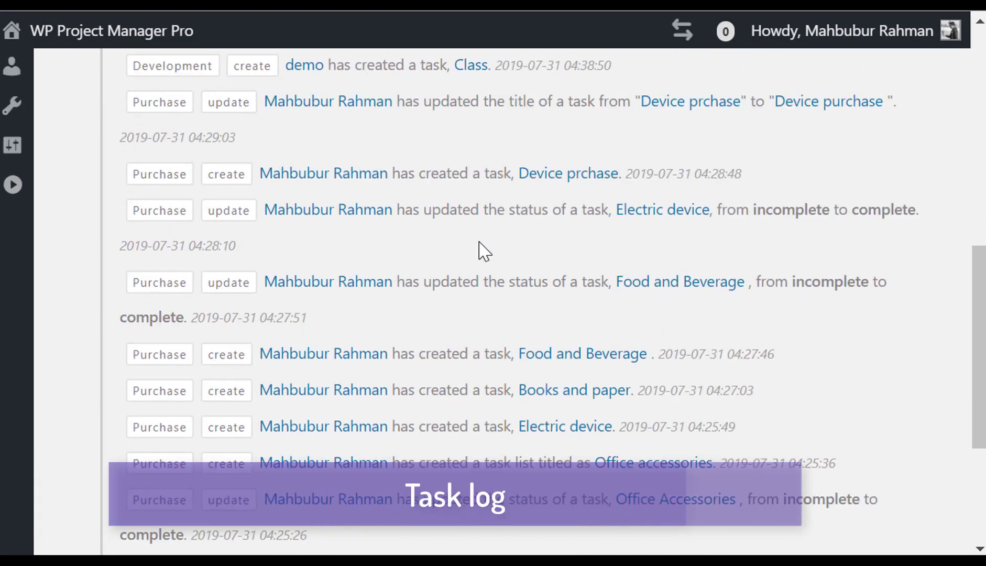
pyautogui.scroll(15, 481, 242)
# Step: Open the Advanced Report builder and choose the Project report type
pyautogui.moveTo(50, 260)
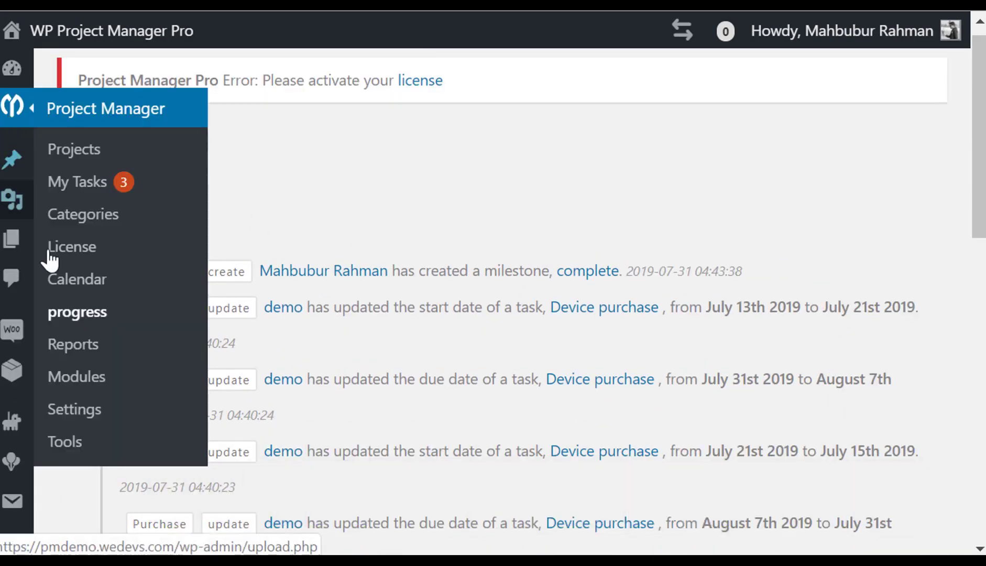
pyautogui.click(70, 341)
pyautogui.click(874, 163)
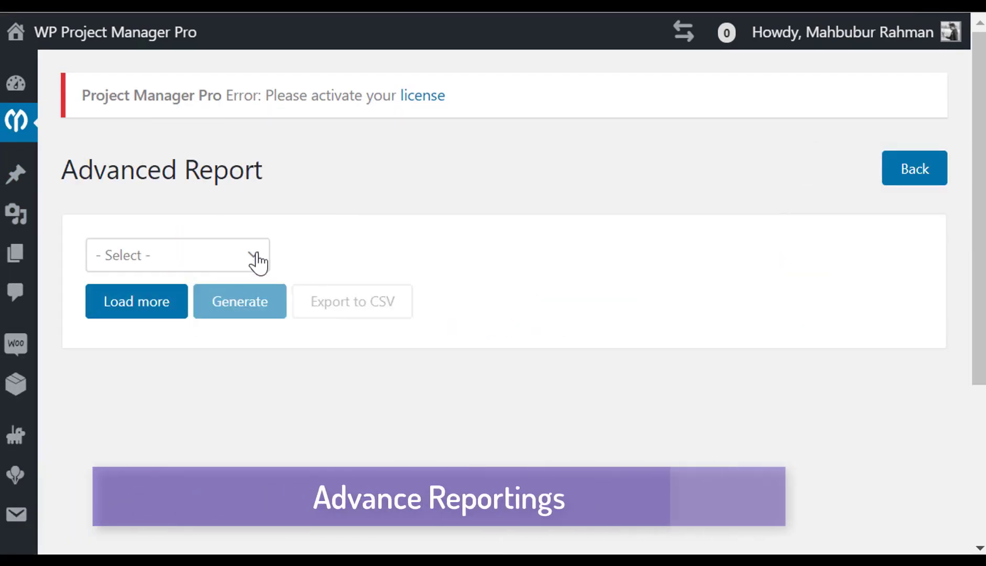
pyautogui.click(209, 255)
pyautogui.click(140, 308)
# Step: Generate the advanced report for the Development project and review its tasks
pyautogui.click(367, 255)
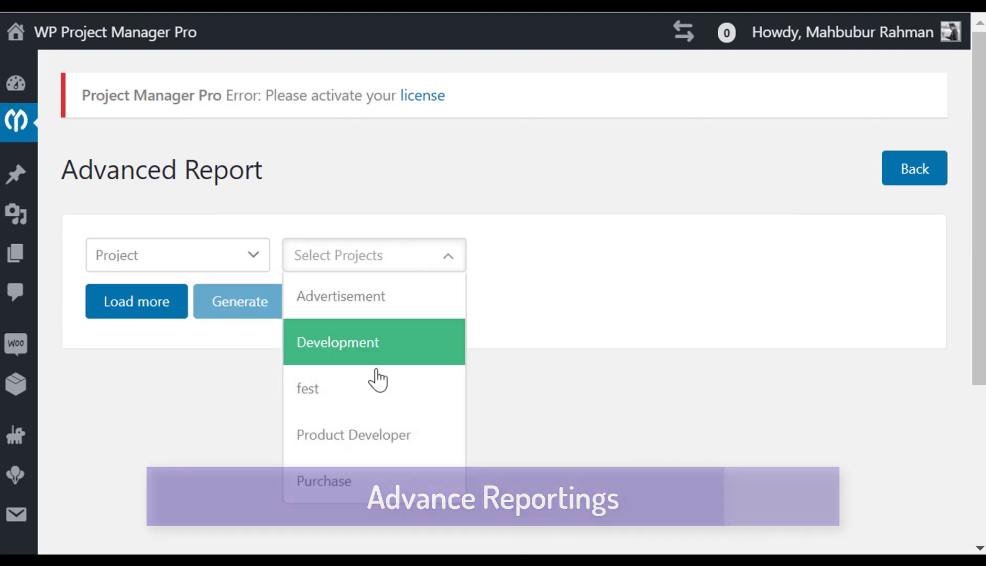
pyautogui.click(352, 341)
pyautogui.click(239, 304)
pyautogui.scroll(-10, 265, 352)
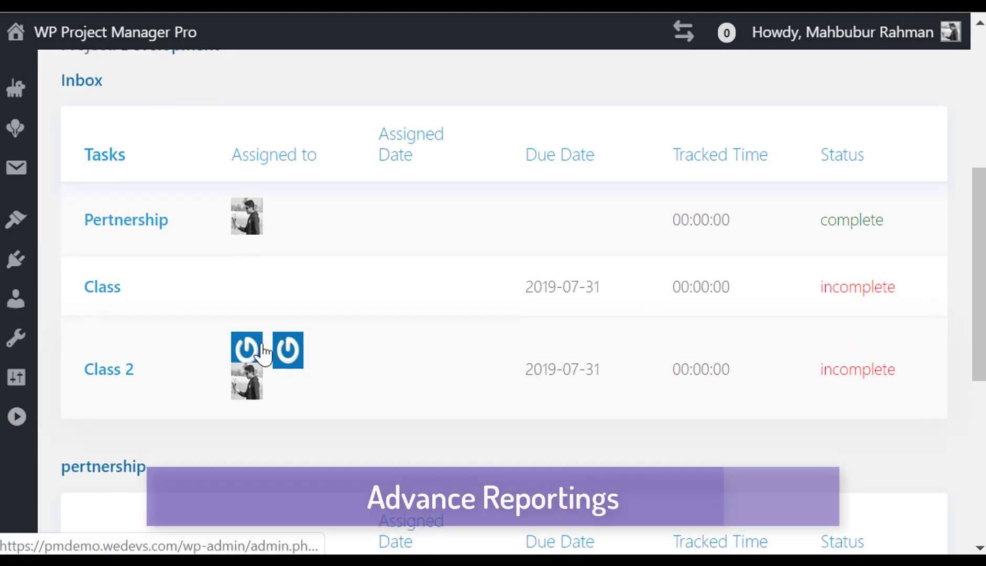
pyautogui.scroll(10, 265, 352)
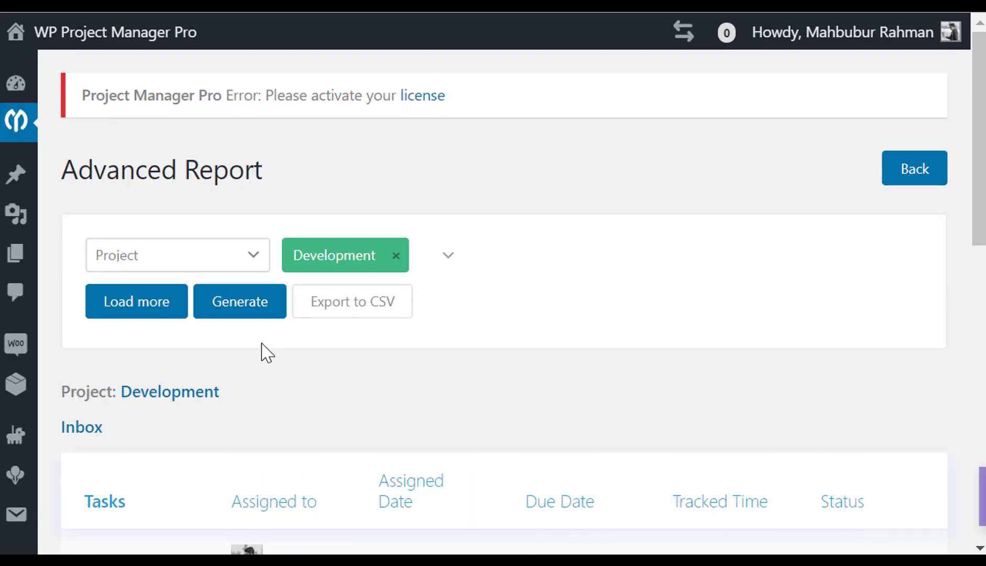
pyautogui.moveTo(10, 131)
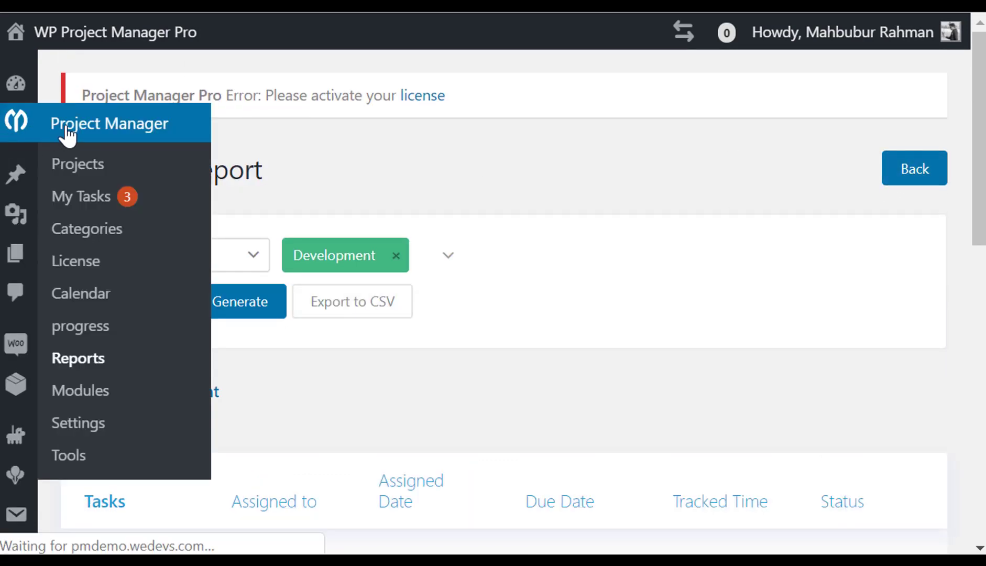